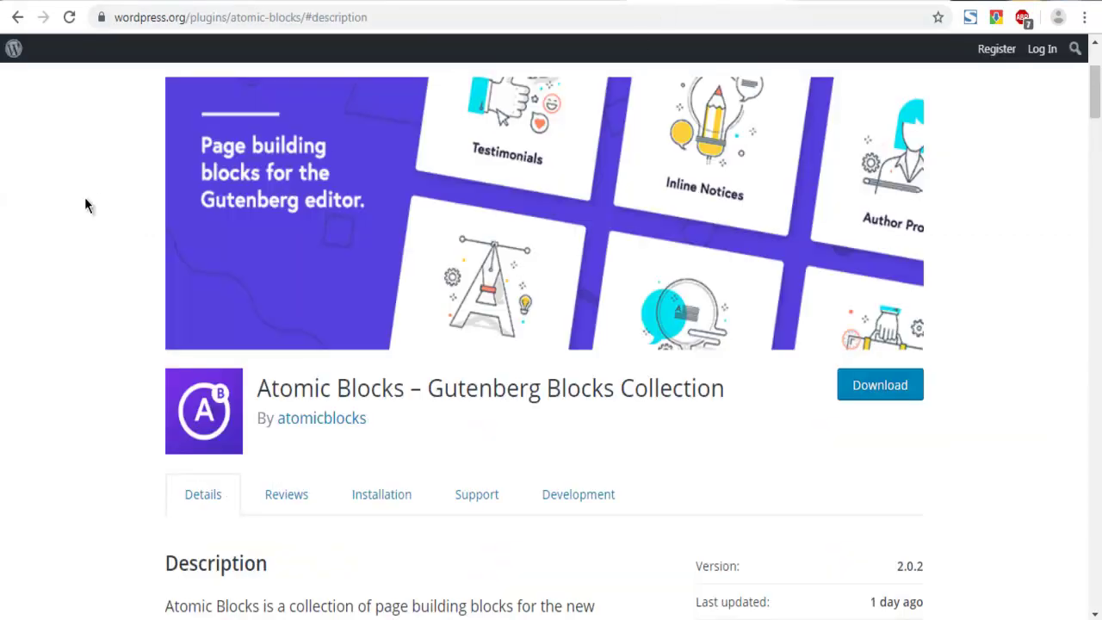
Look over the Atomic Blocks – Gutenberg Blocks Collection 2.0.2 plugin page on wordpress.org.
{"action": "scroll", "coordinate": [85, 202], "scroll_direction": "up", "scroll_amount": 2}
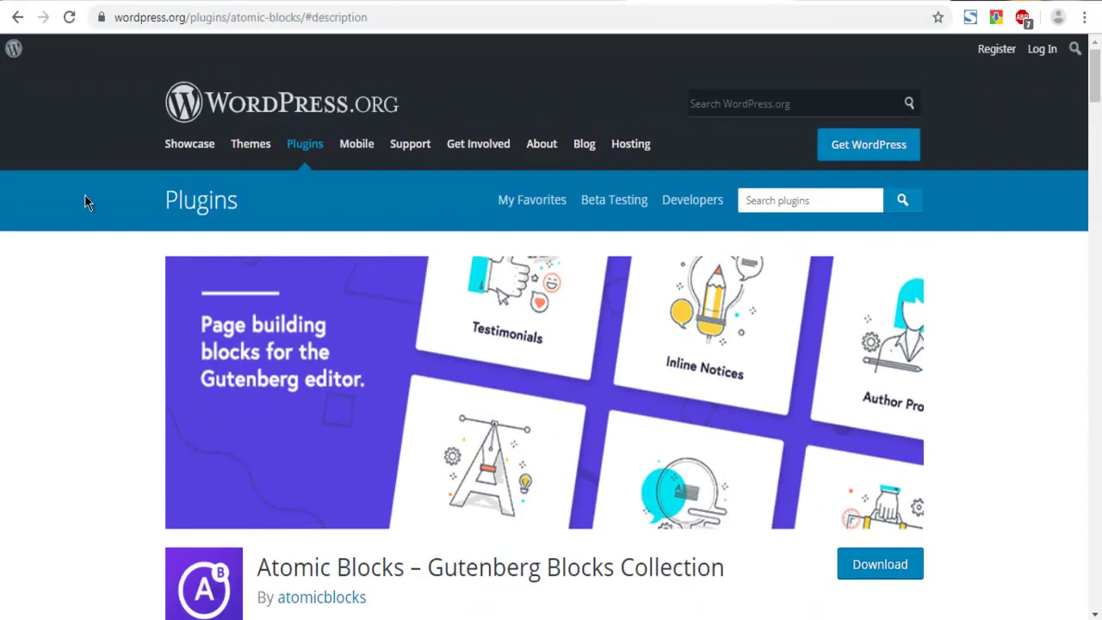
{"action": "scroll", "coordinate": [85, 195], "scroll_direction": "down", "scroll_amount": 5}
{"action": "left_click_drag", "start_coordinate": [256, 211], "coordinate": [725, 210]}
{"action": "left_click", "coordinate": [725, 209]}
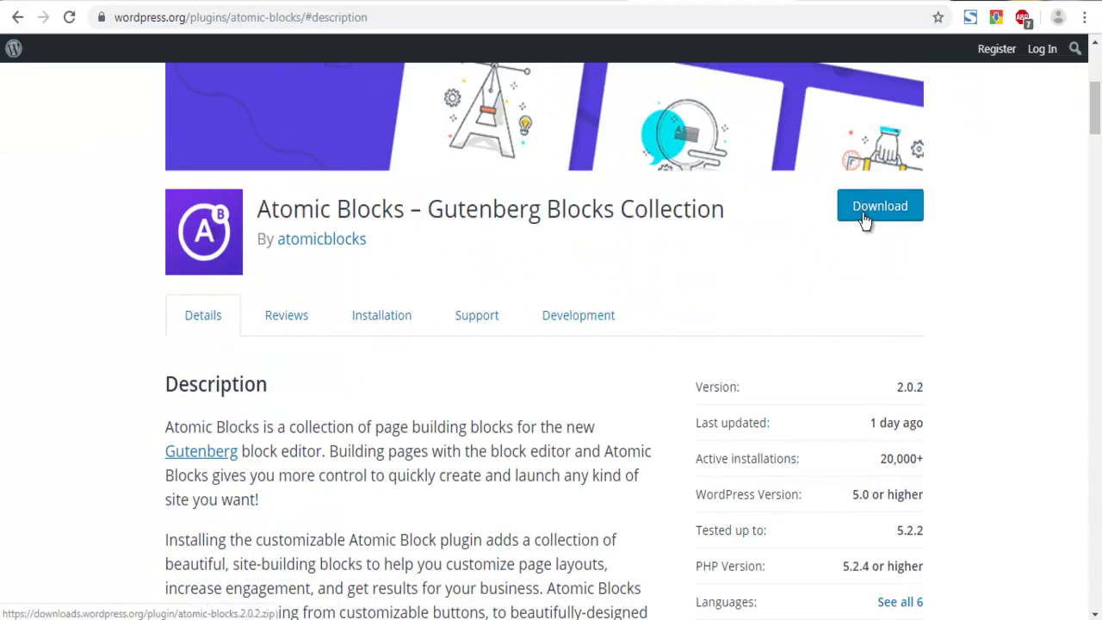
Search Plugins > Add New for 'Atomic Blocks', which shows as already Active among 18 results.
{"action": "left_click", "coordinate": [849, 7]}
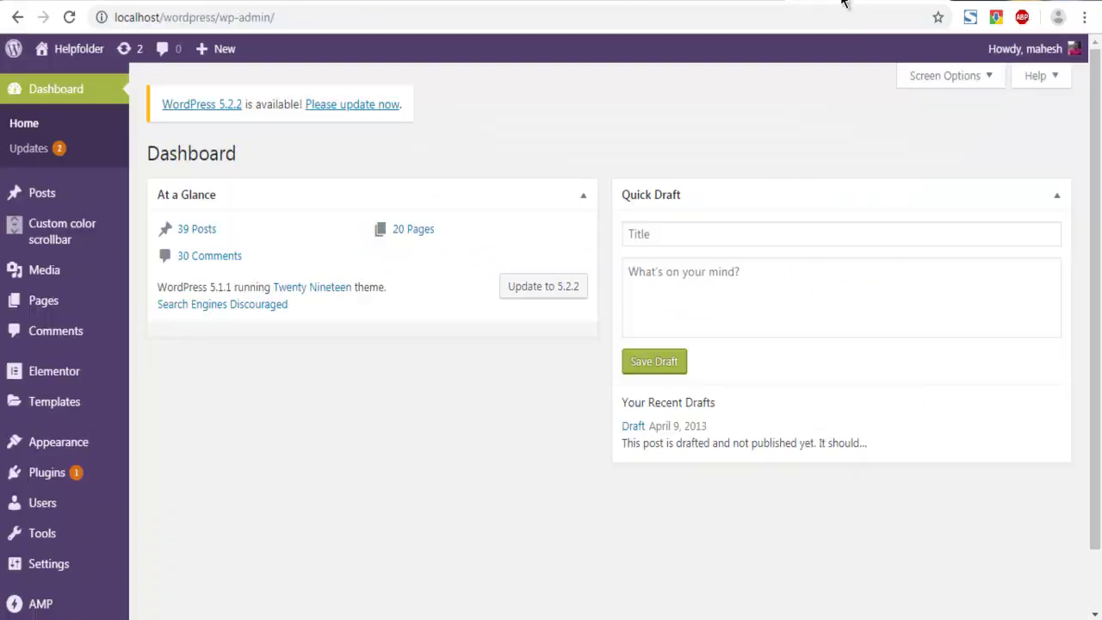
{"action": "mouse_move", "coordinate": [60, 478]}
{"action": "left_click", "coordinate": [148, 502]}
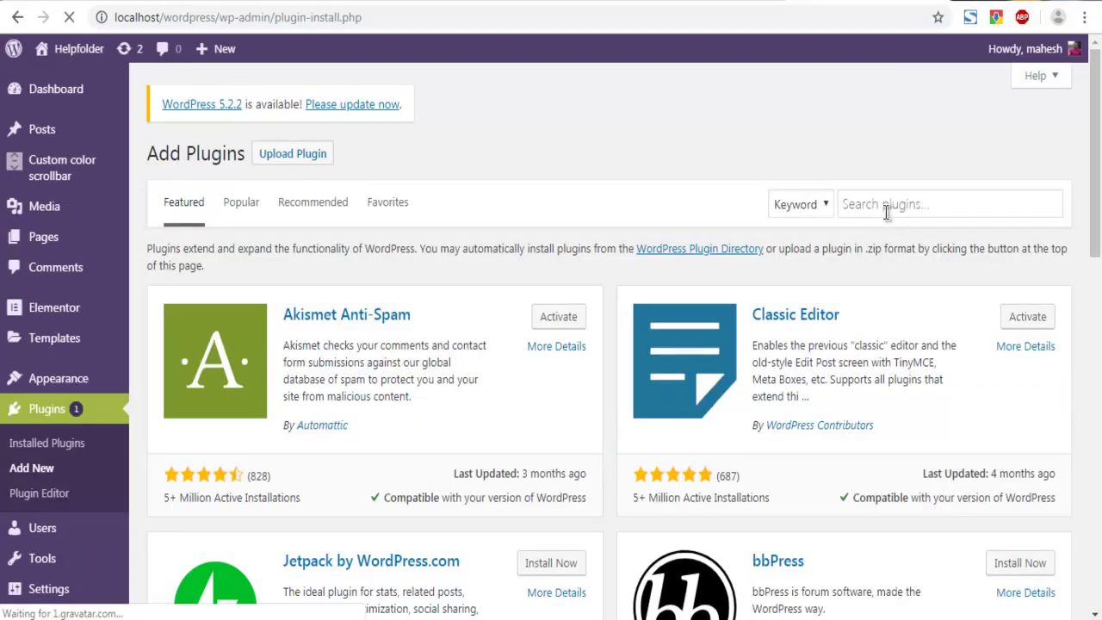
{"action": "left_click", "coordinate": [914, 207]}
{"action": "type", "text": "Atomic Blocks"}
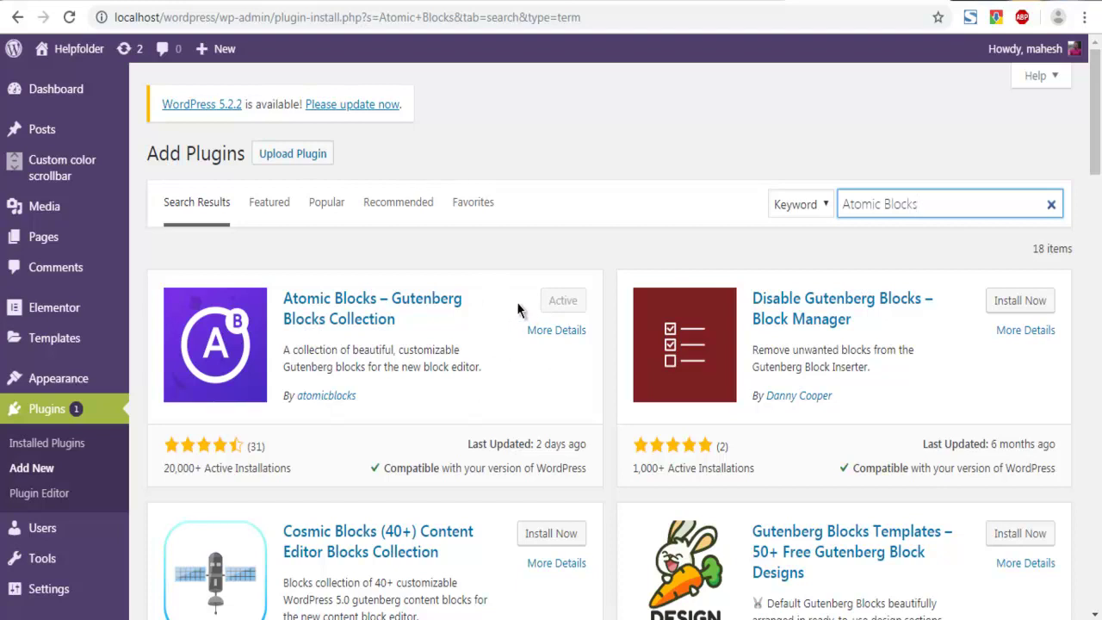
Open Atomic Blocks' Getting Started page and browse its block list, including Drop Cap and Spacer & Divider.
{"action": "scroll", "coordinate": [65, 534], "scroll_direction": "down", "scroll_amount": 4}
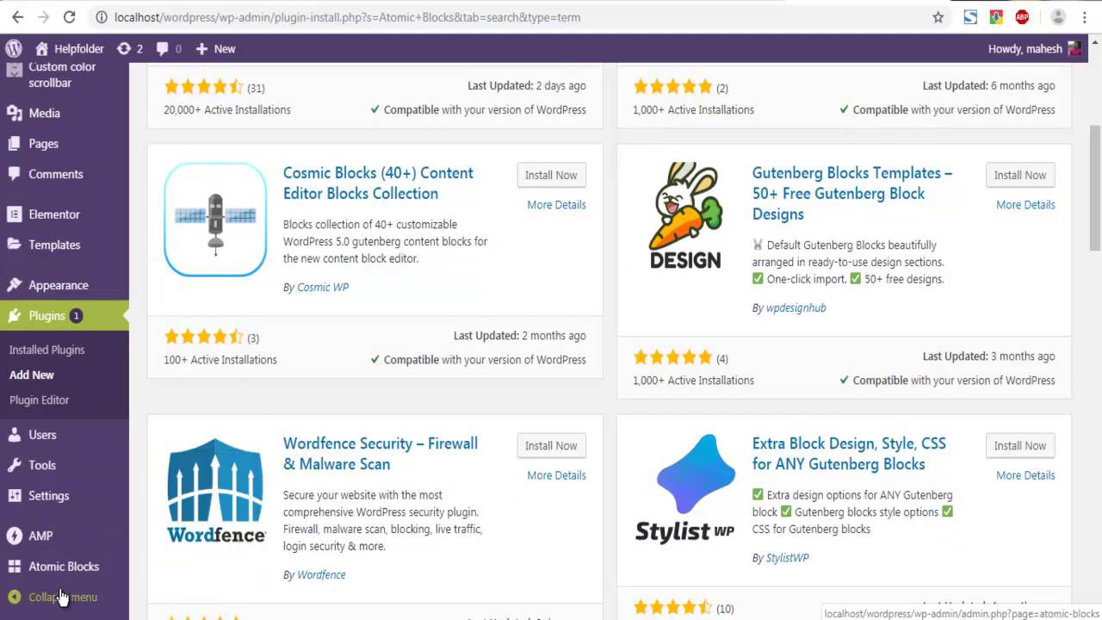
{"action": "mouse_move", "coordinate": [47, 581]}
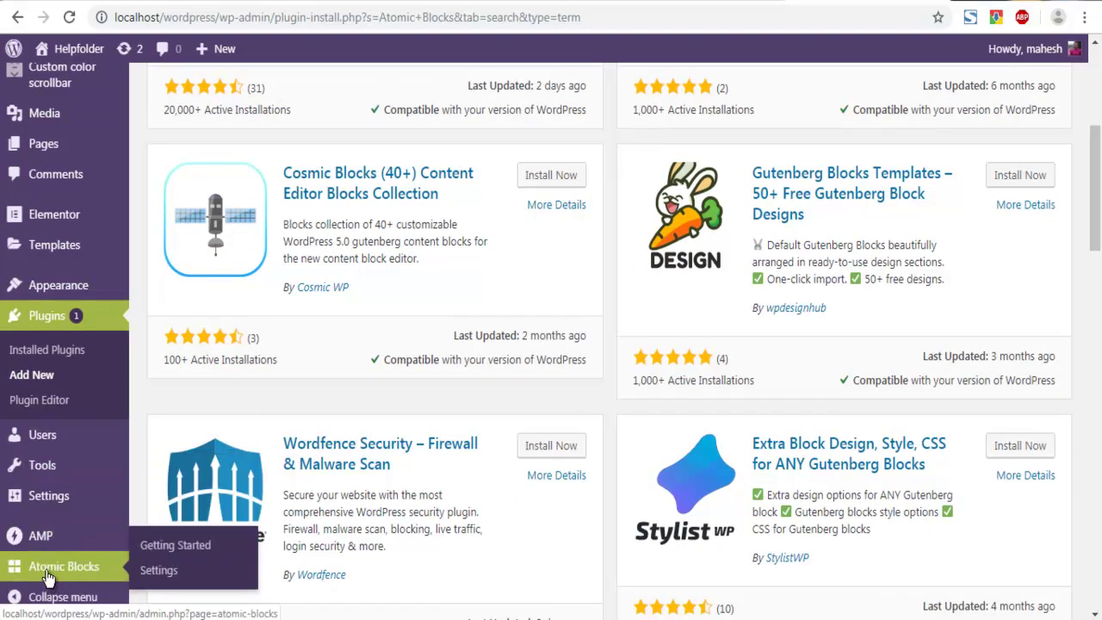
{"action": "left_click", "coordinate": [48, 577]}
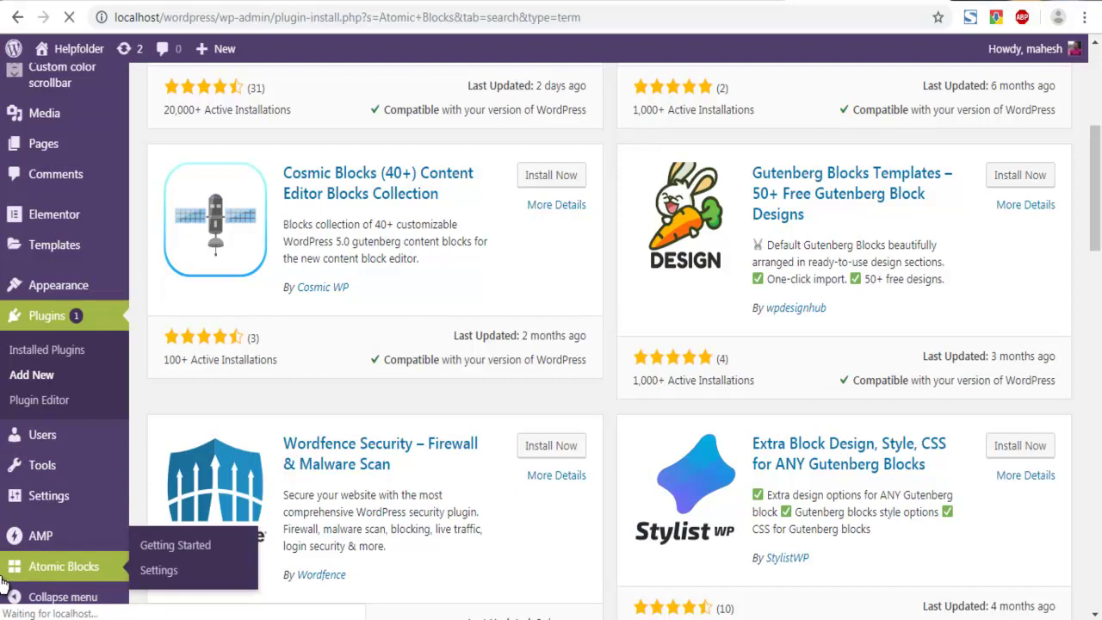
{"action": "scroll", "coordinate": [376, 244], "scroll_direction": "up", "scroll_amount": 1}
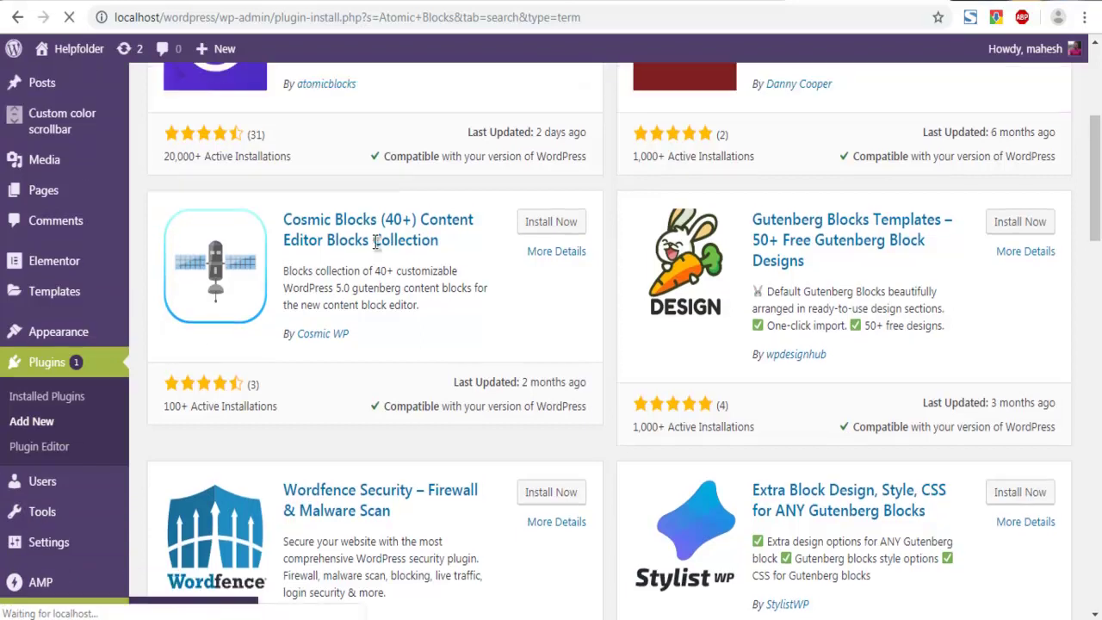
{"action": "scroll", "coordinate": [376, 243], "scroll_direction": "up", "scroll_amount": 3}
{"action": "scroll", "coordinate": [377, 244], "scroll_direction": "down", "scroll_amount": 4}
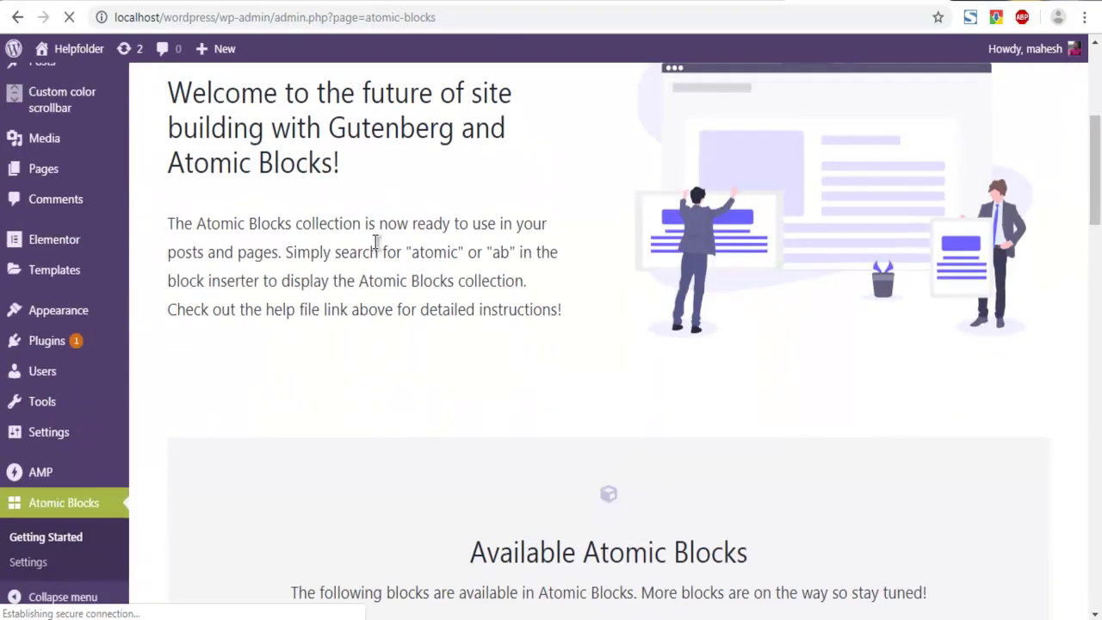
{"action": "scroll", "coordinate": [376, 244], "scroll_direction": "down", "scroll_amount": 20}
{"action": "scroll", "coordinate": [376, 254], "scroll_direction": "up", "scroll_amount": 10}
{"action": "scroll", "coordinate": [374, 253], "scroll_direction": "down", "scroll_amount": 13}
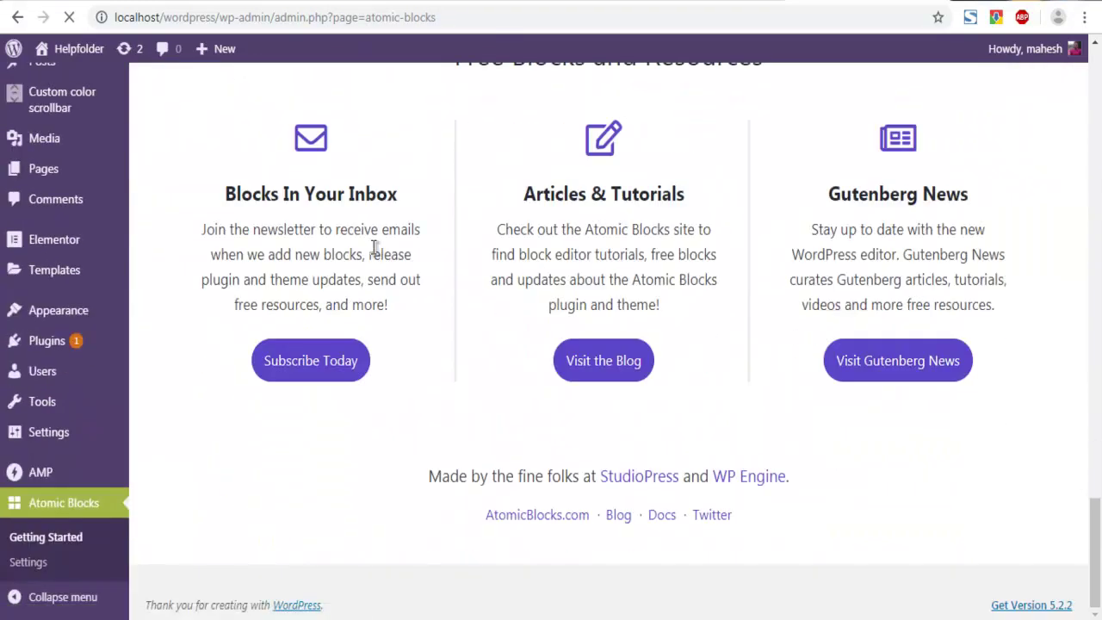
{"action": "scroll", "coordinate": [373, 249], "scroll_direction": "up", "scroll_amount": 1}
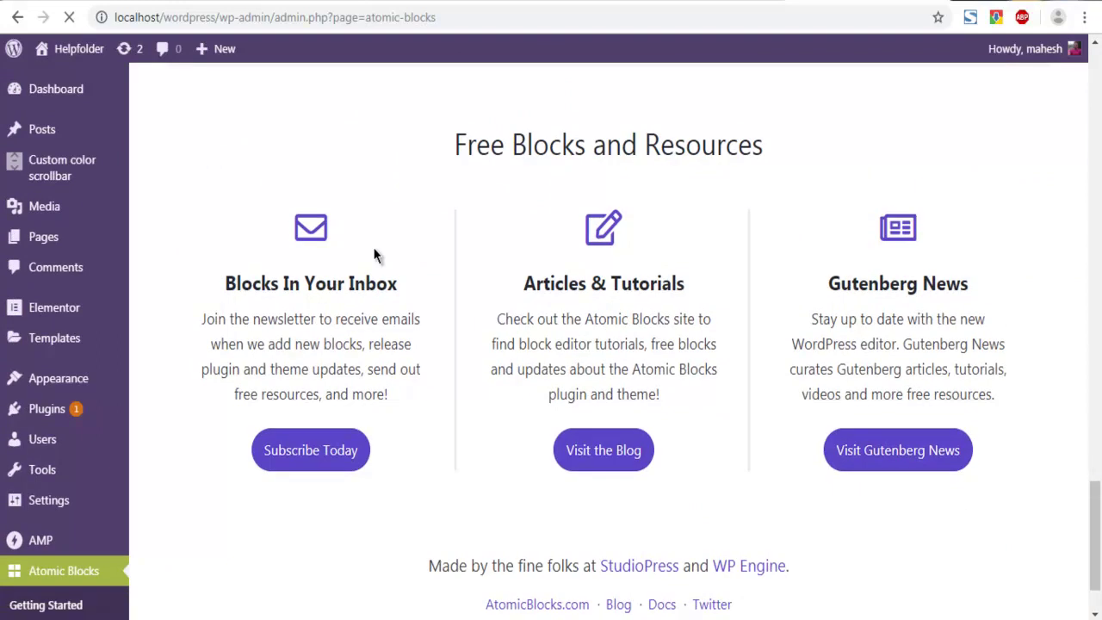
{"action": "scroll", "coordinate": [373, 255], "scroll_direction": "up", "scroll_amount": 15}
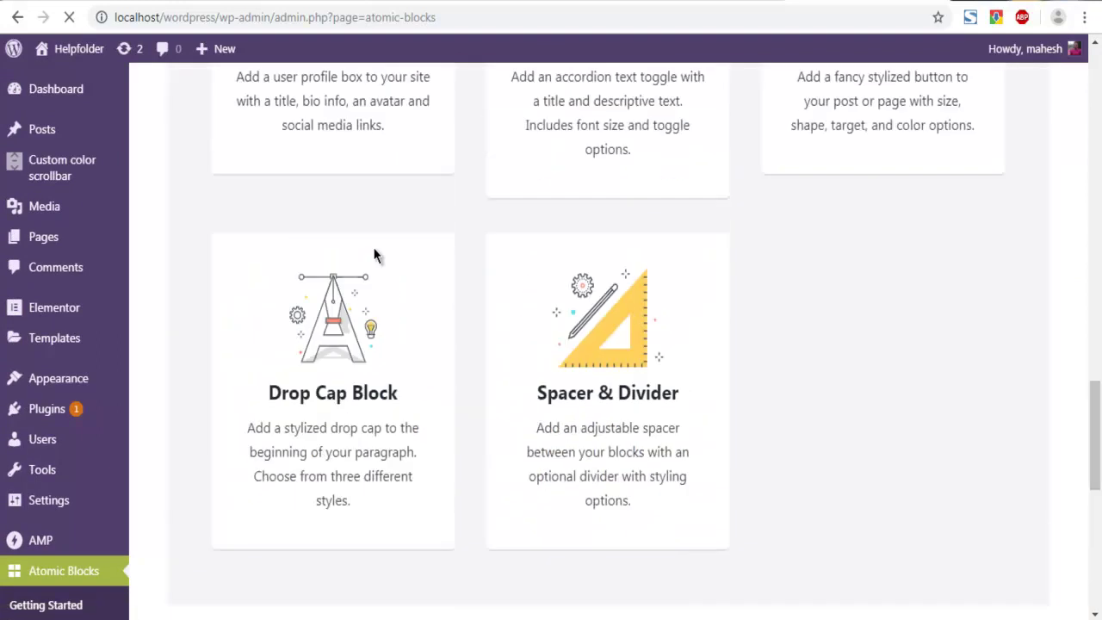
{"action": "scroll", "coordinate": [374, 254], "scroll_direction": "up", "scroll_amount": 6}
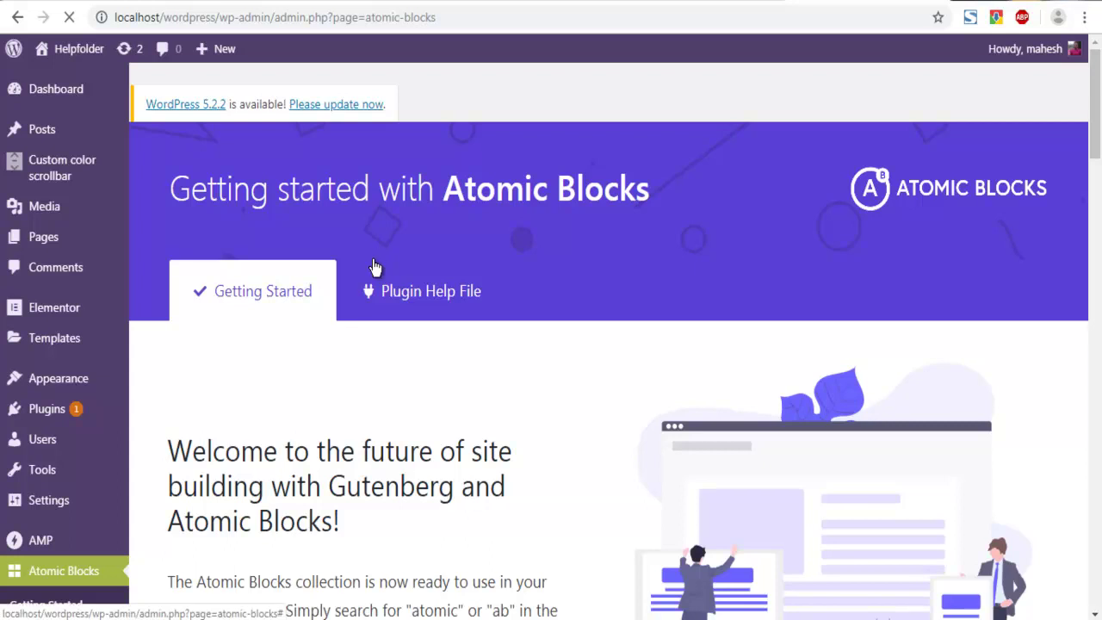
{"action": "mouse_move", "coordinate": [24, 138]}
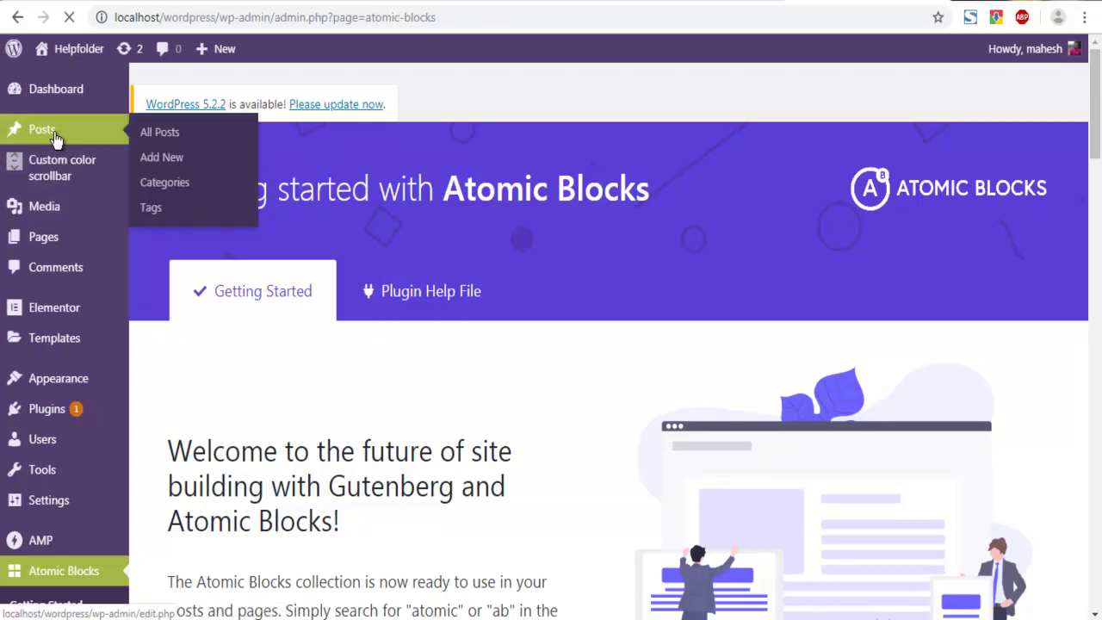
Open the Hello world! post in the block editor from the All Posts list.
{"action": "left_click", "coordinate": [159, 138]}
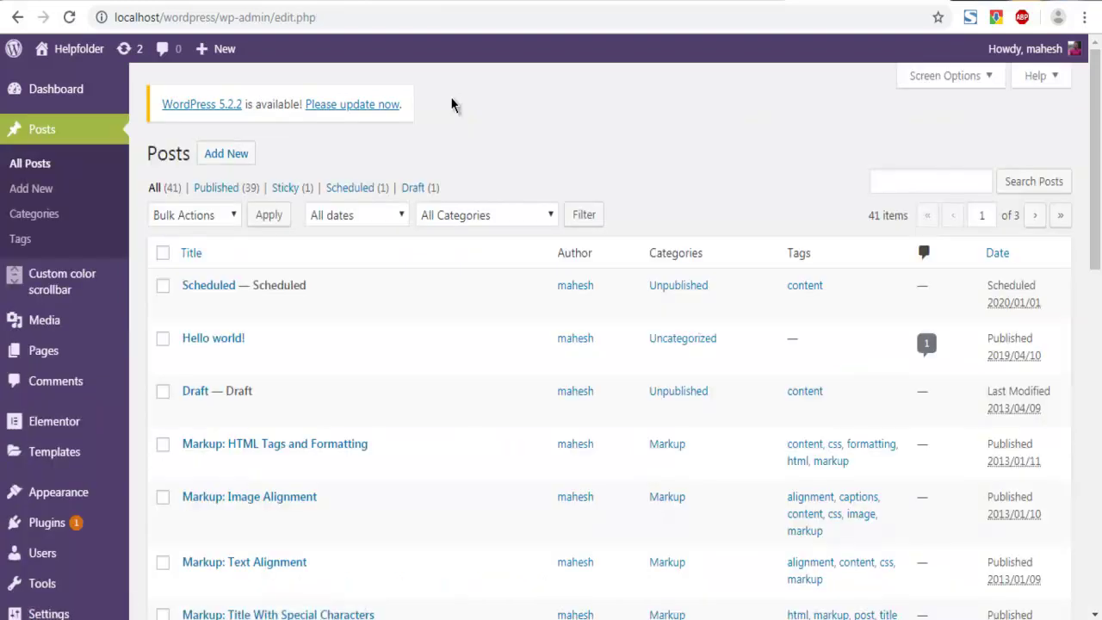
{"action": "scroll", "coordinate": [457, 155], "scroll_direction": "down", "scroll_amount": 2}
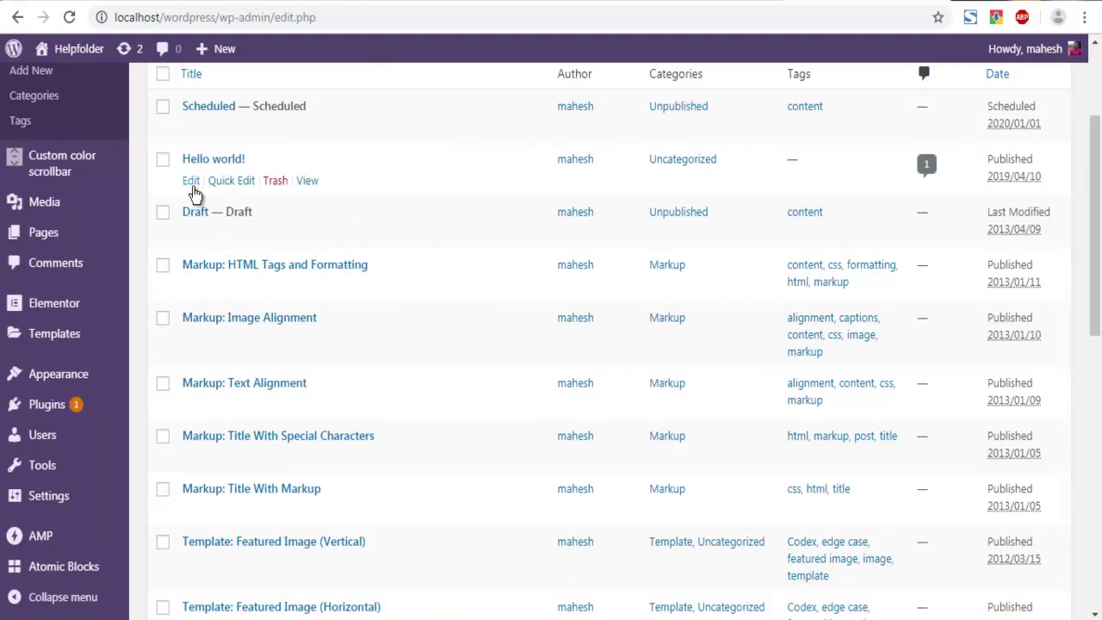
{"action": "left_click", "coordinate": [192, 184]}
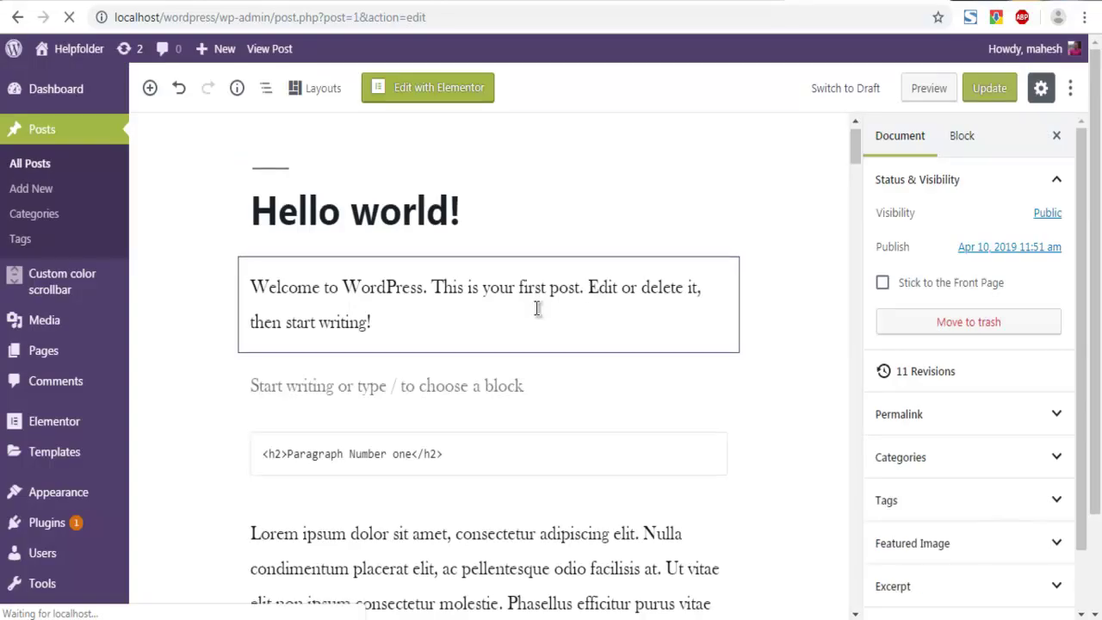
Remove the pricing table block from the post.
{"action": "scroll", "coordinate": [536, 310], "scroll_direction": "down", "scroll_amount": 7}
{"action": "scroll", "coordinate": [537, 309], "scroll_direction": "down", "scroll_amount": 12}
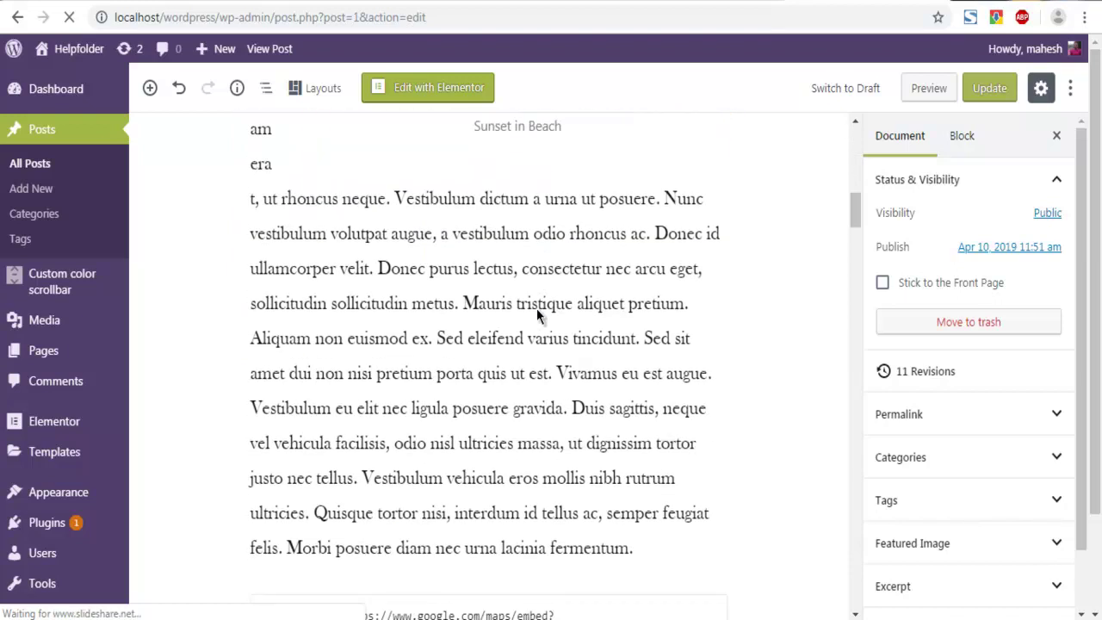
{"action": "scroll", "coordinate": [537, 310], "scroll_direction": "up", "scroll_amount": 4}
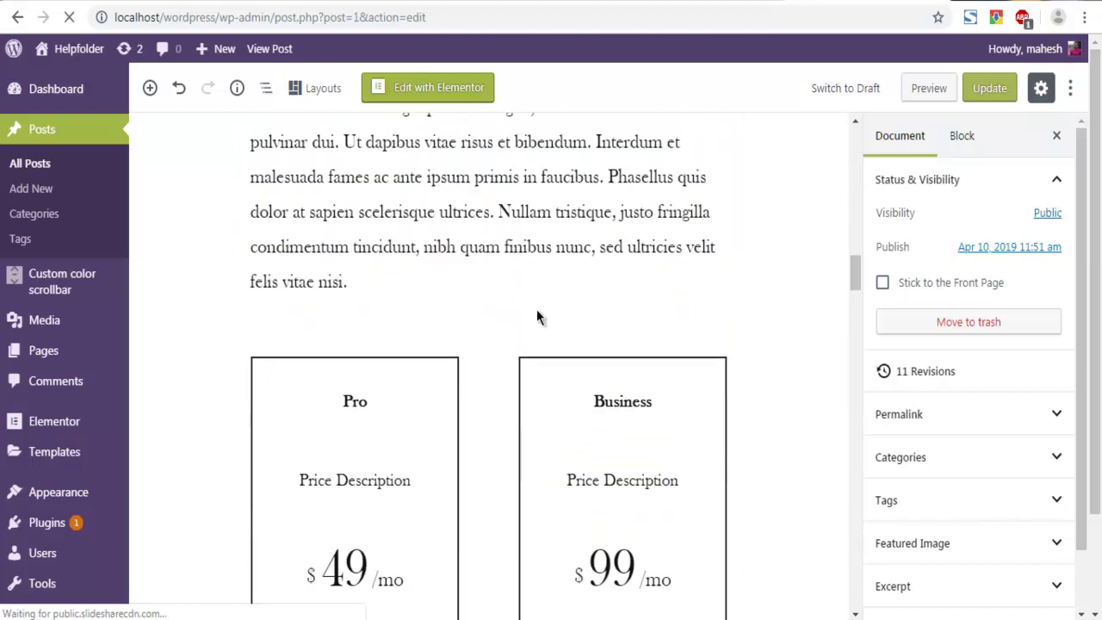
{"action": "left_click", "coordinate": [457, 341]}
{"action": "left_click", "coordinate": [375, 298]}
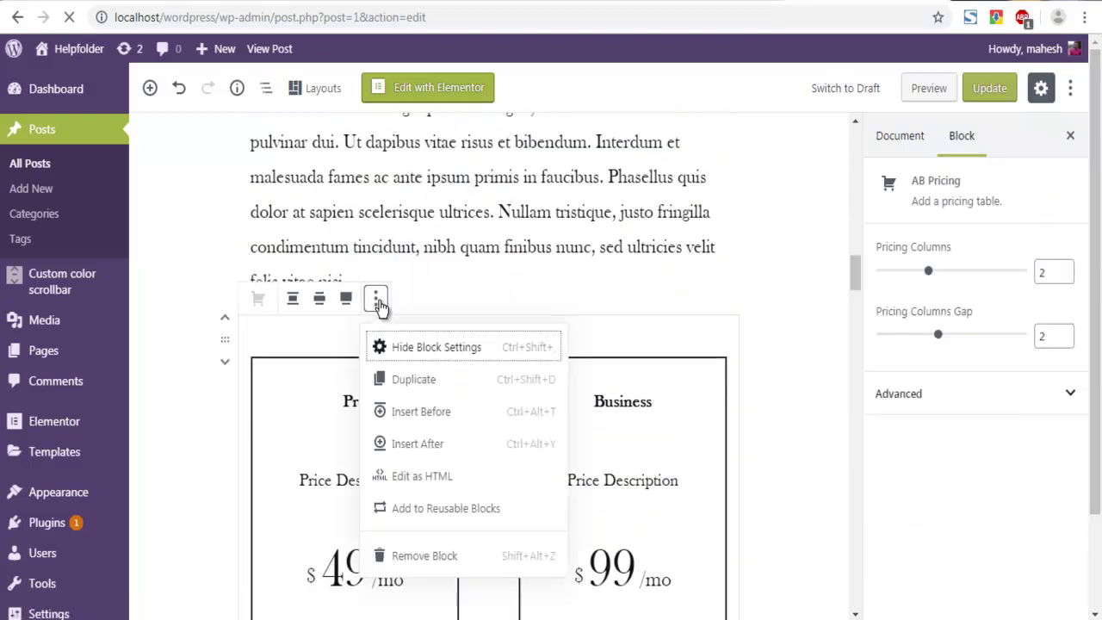
{"action": "key", "text": "shift+alt+z"}
Scroll to the empty 'Start writing' block after the Ut aliquam paragraph.
{"action": "scroll", "coordinate": [204, 343], "scroll_direction": "down", "scroll_amount": 14}
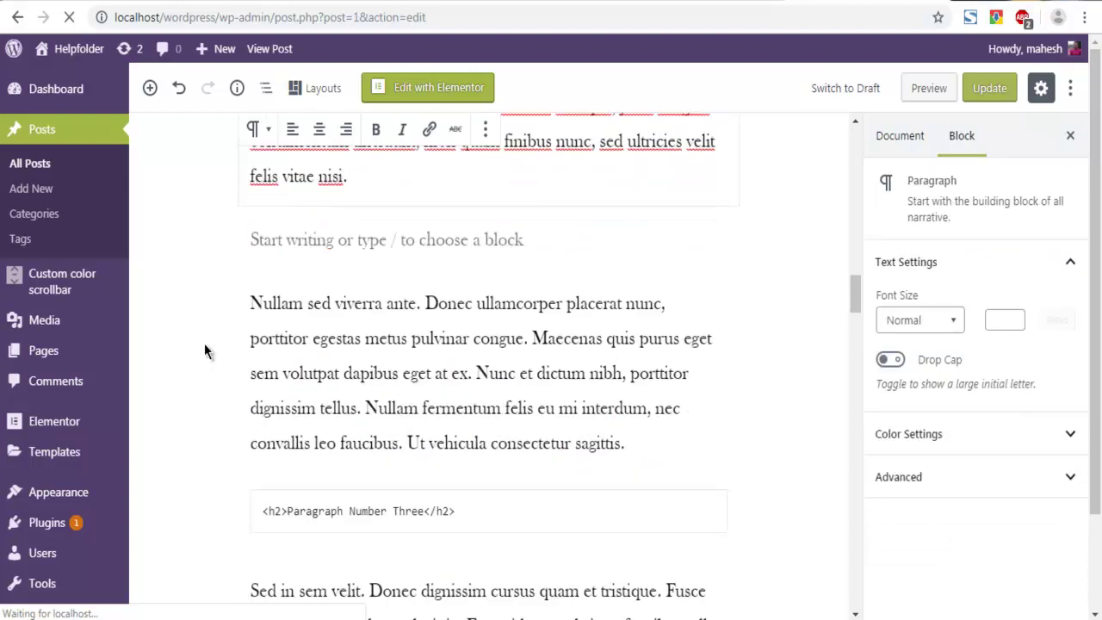
{"action": "scroll", "coordinate": [206, 350], "scroll_direction": "down", "scroll_amount": 15}
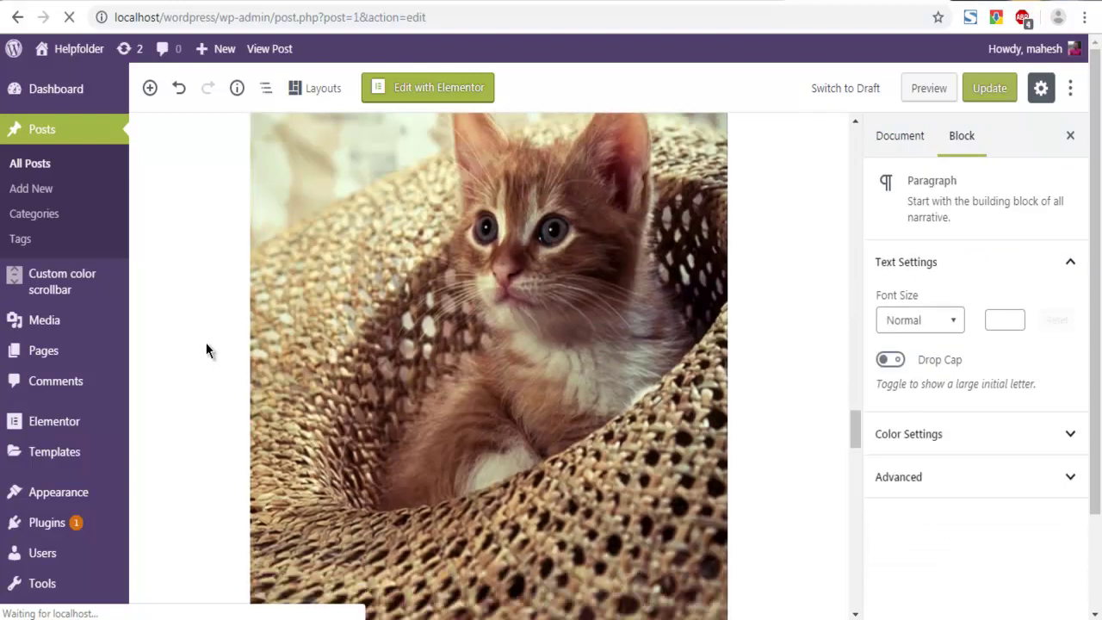
{"action": "scroll", "coordinate": [206, 350], "scroll_direction": "down", "scroll_amount": 4}
{"action": "scroll", "coordinate": [206, 351], "scroll_direction": "up", "scroll_amount": 15}
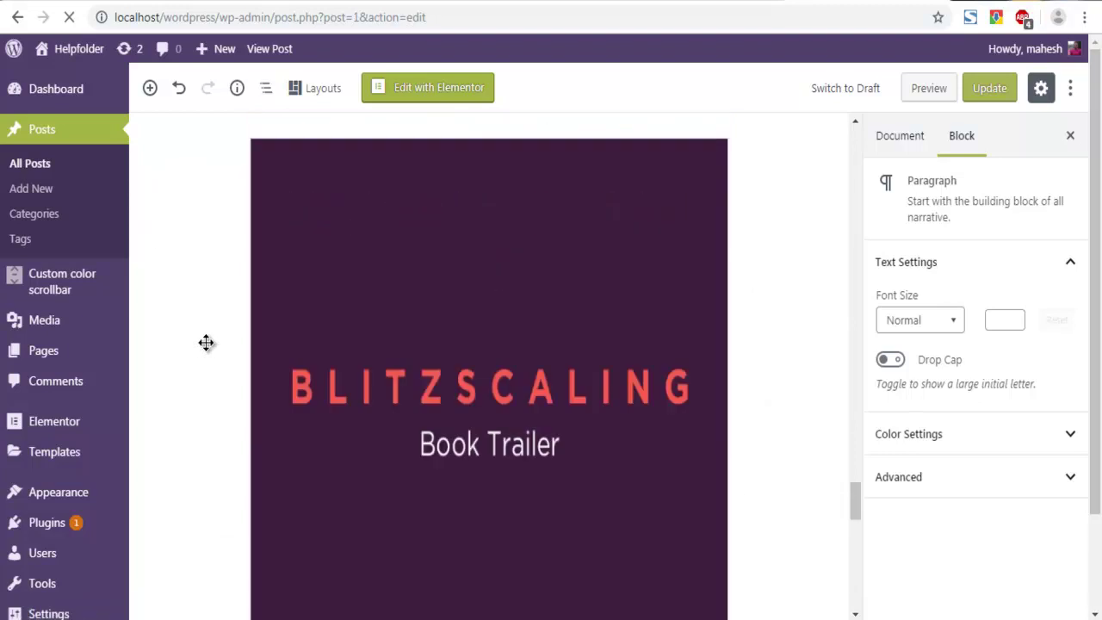
{"action": "scroll", "coordinate": [207, 350], "scroll_direction": "up", "scroll_amount": 10}
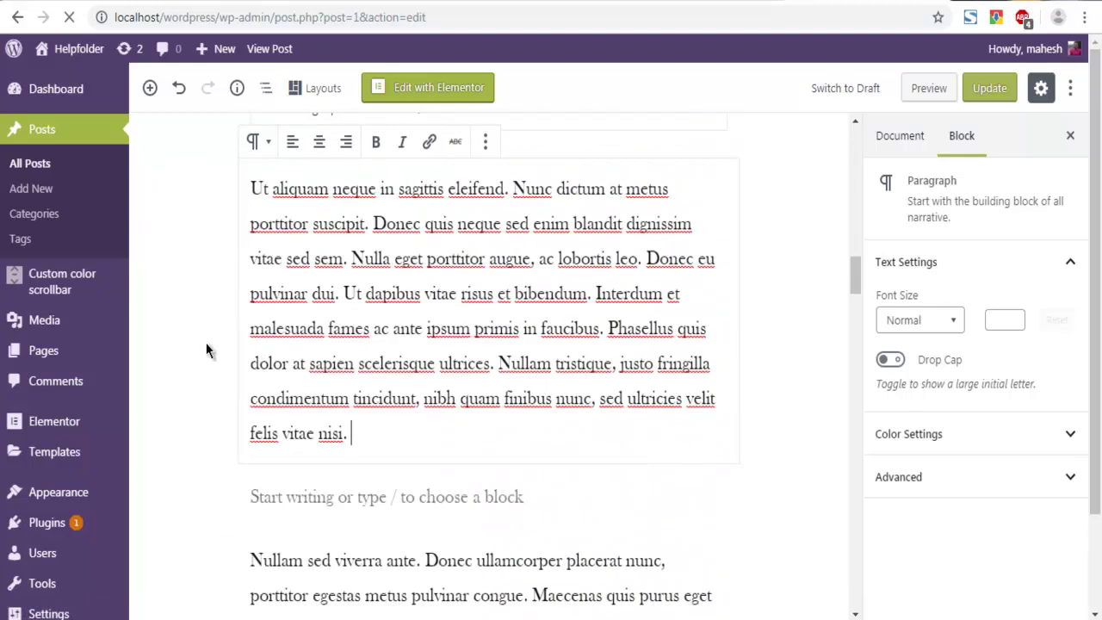
{"action": "mouse_move", "coordinate": [259, 496]}
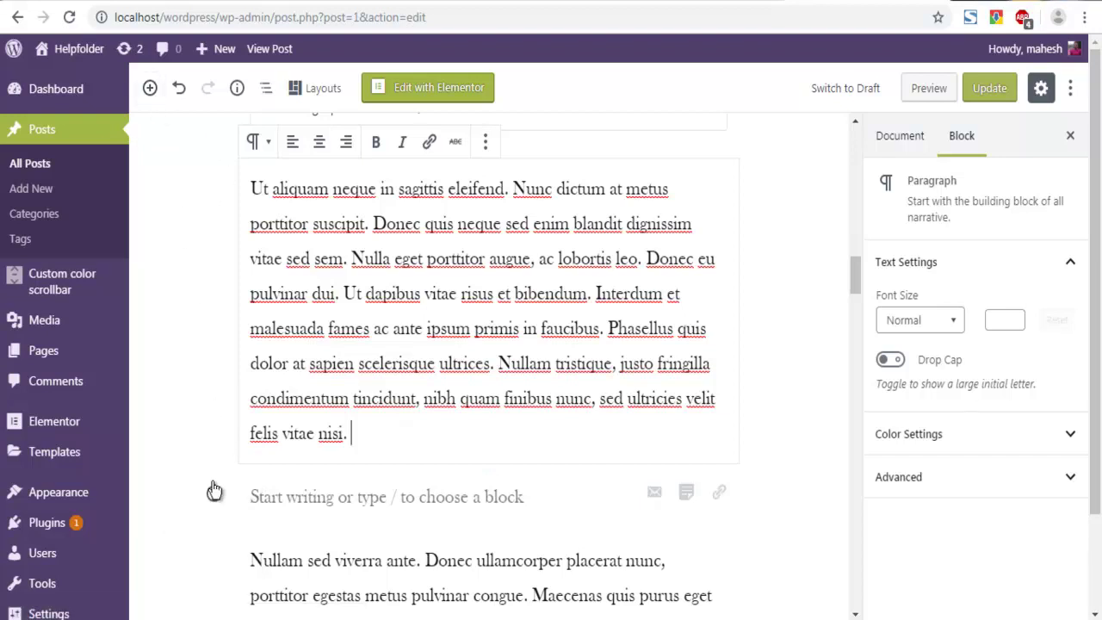
Insert an AB Spacer from the Atomic Blocks category into the empty block between the paragraphs.
{"action": "left_click", "coordinate": [263, 495]}
{"action": "left_click", "coordinate": [214, 494]}
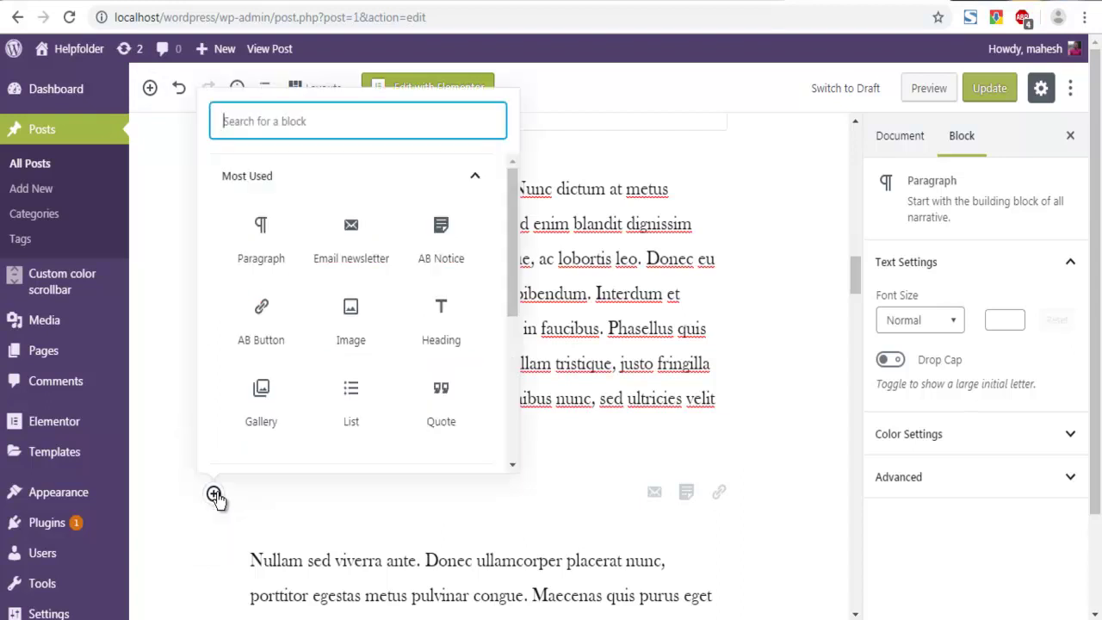
{"action": "left_click", "coordinate": [474, 178]}
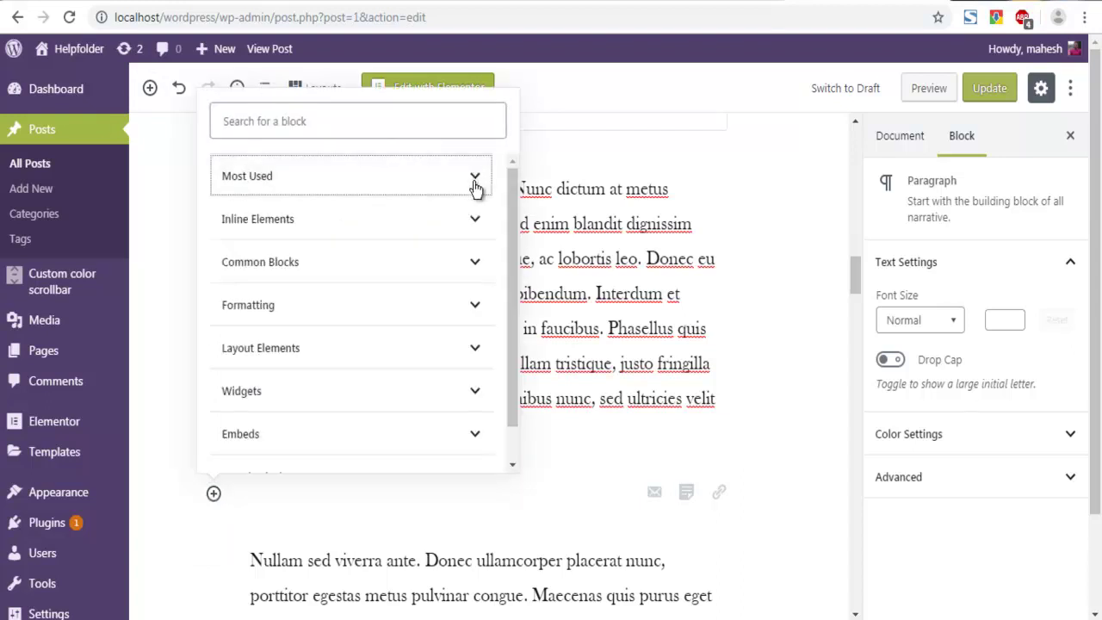
{"action": "scroll", "coordinate": [449, 325], "scroll_direction": "down", "scroll_amount": 1}
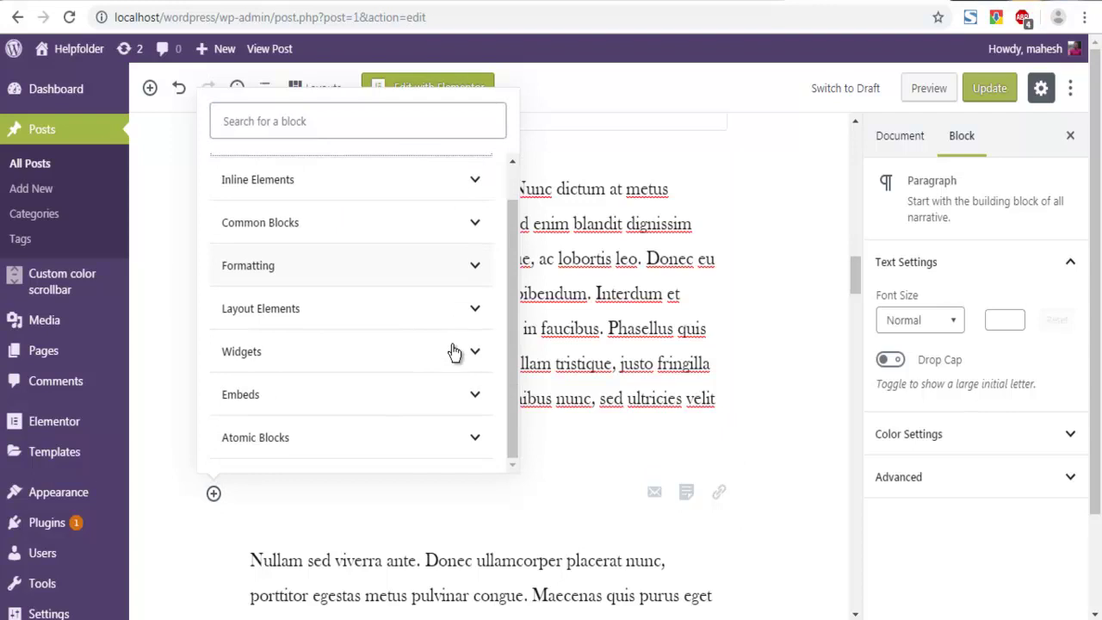
{"action": "left_click", "coordinate": [475, 440]}
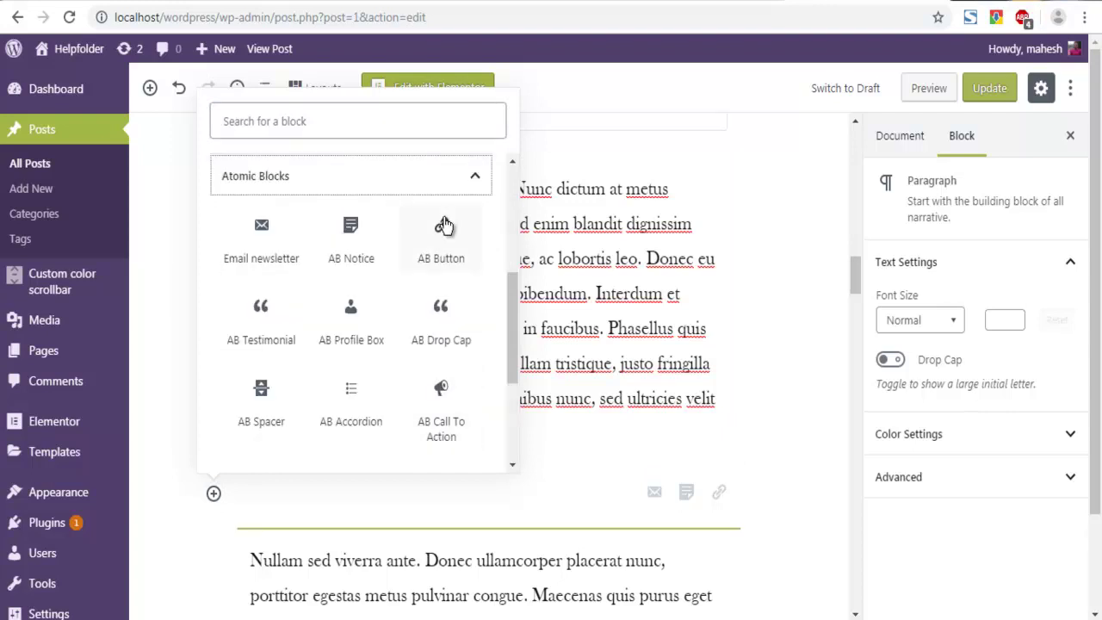
{"action": "scroll", "coordinate": [444, 250], "scroll_direction": "down", "scroll_amount": 2}
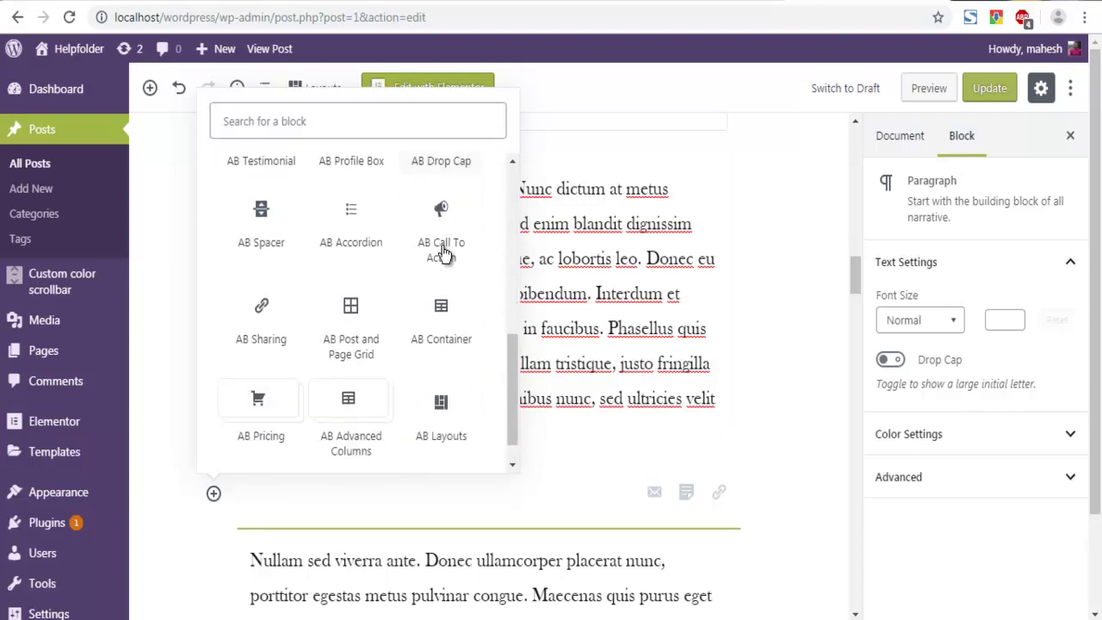
{"action": "scroll", "coordinate": [444, 252], "scroll_direction": "down", "scroll_amount": 1}
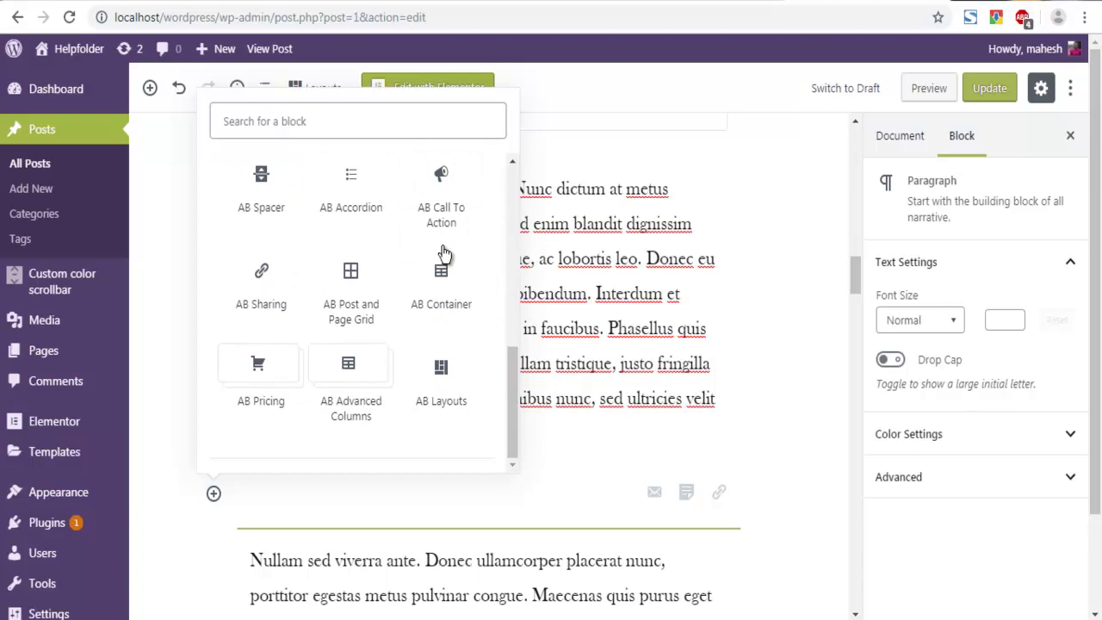
{"action": "scroll", "coordinate": [445, 252], "scroll_direction": "up", "scroll_amount": 1}
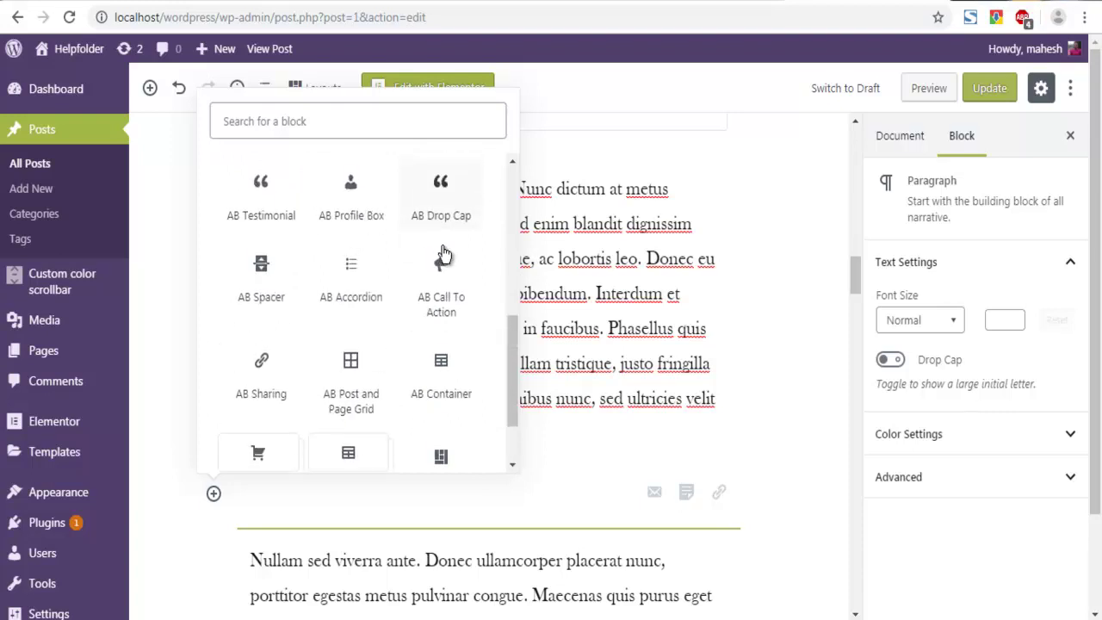
{"action": "left_click", "coordinate": [258, 293]}
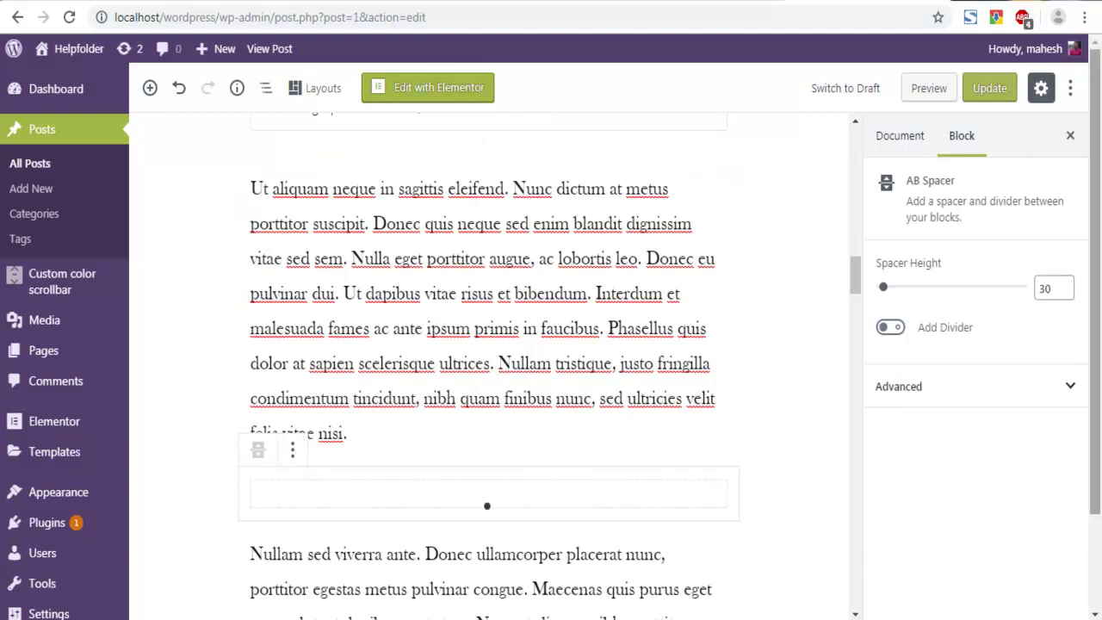
Set the AB Spacer height to 66 and switch on Add Divider.
{"action": "left_click", "coordinate": [1072, 387]}
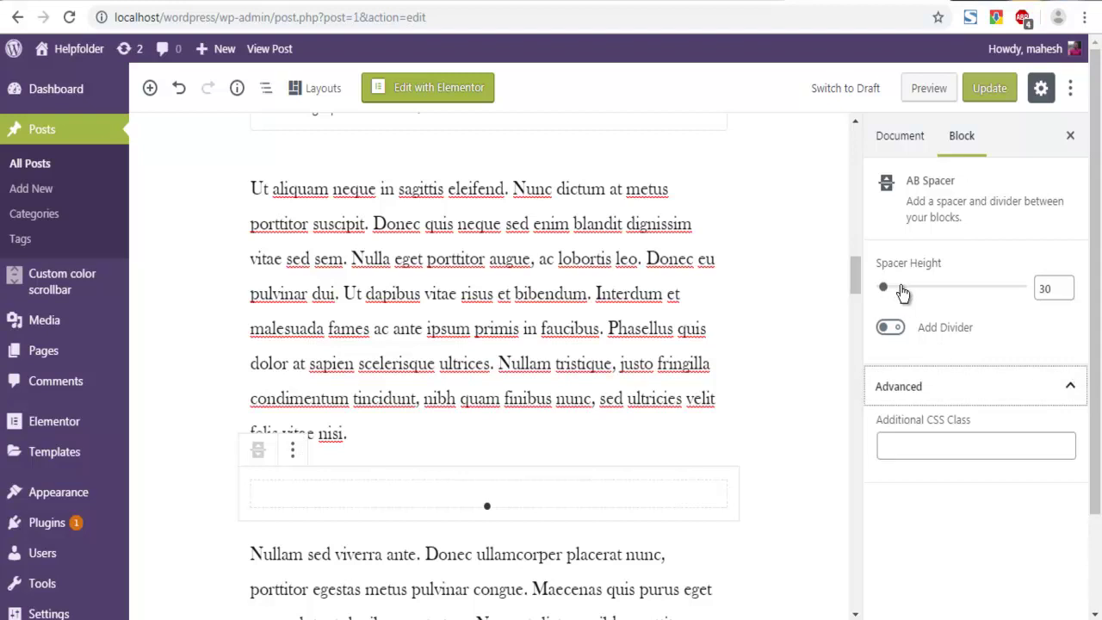
{"action": "mouse_move", "coordinate": [884, 293]}
{"action": "left_mouse_down"}
{"action": "mouse_move", "coordinate": [910, 293]}
{"action": "mouse_move", "coordinate": [878, 292]}
{"action": "mouse_move", "coordinate": [890, 295]}
{"action": "left_mouse_up"}
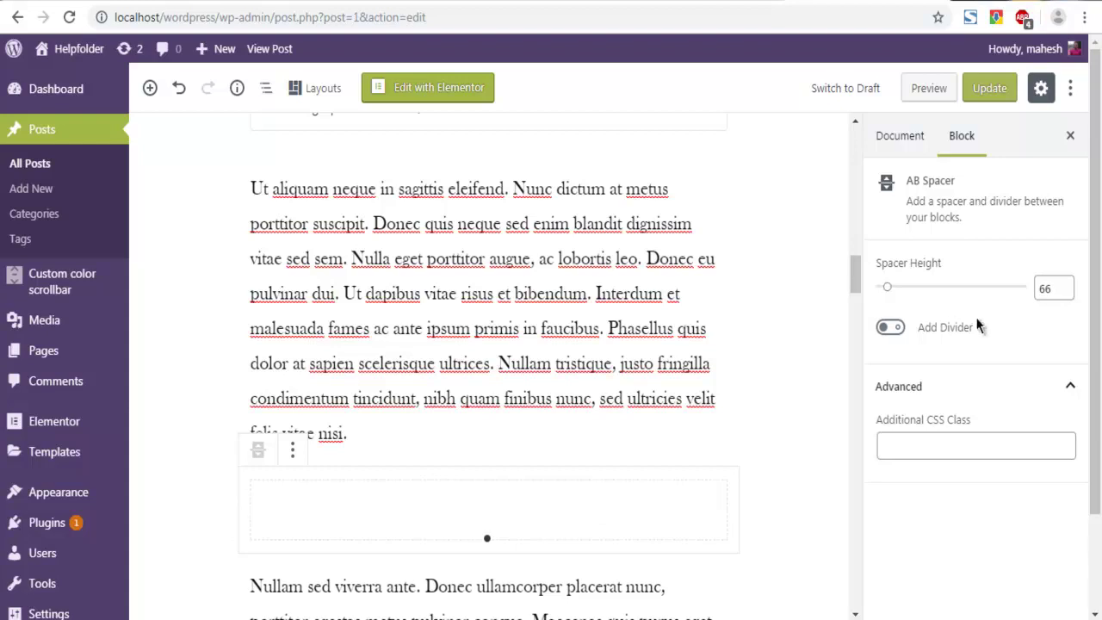
{"action": "left_click", "coordinate": [887, 327]}
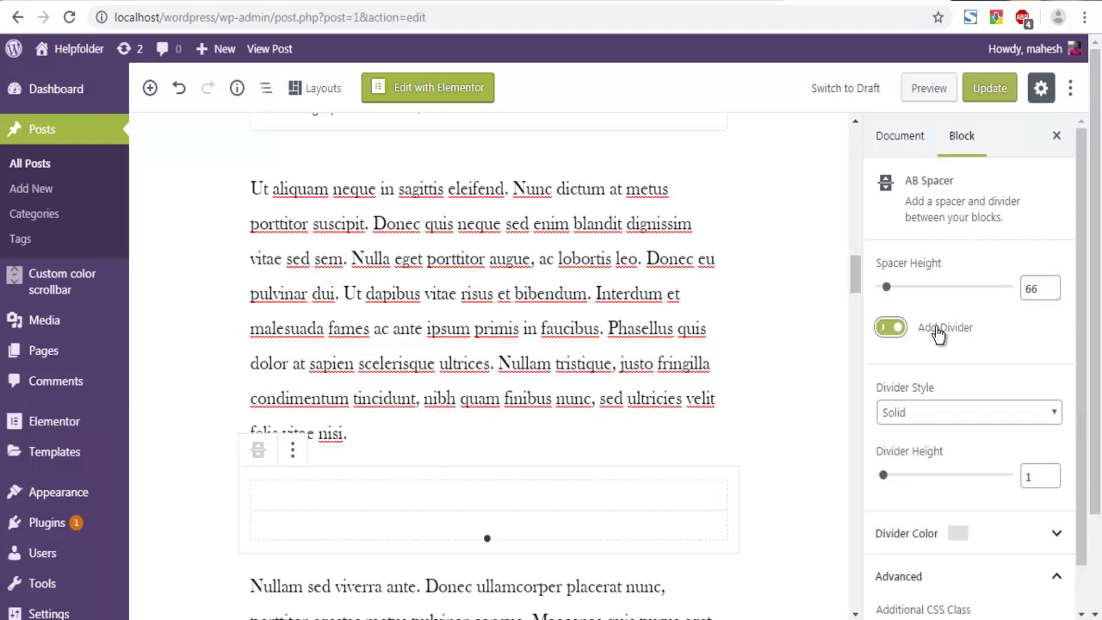
Set the spacer's divider style to Dashed and its height to 2.
{"action": "scroll", "coordinate": [1075, 356], "scroll_direction": "down", "scroll_amount": 1}
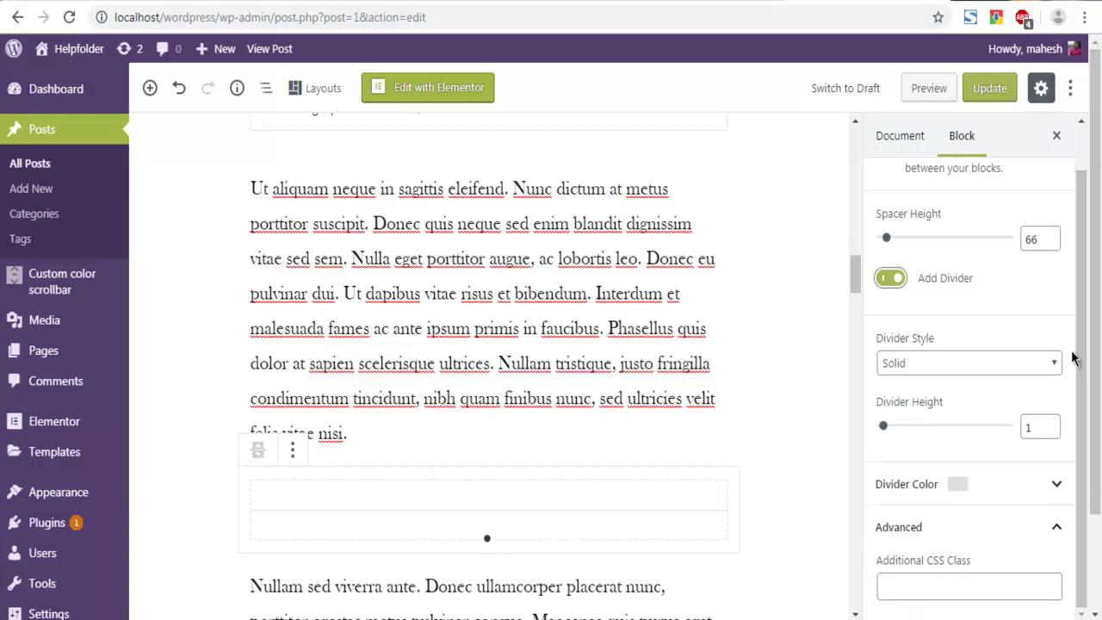
{"action": "left_click", "coordinate": [977, 369]}
{"action": "left_click", "coordinate": [927, 416]}
{"action": "left_click", "coordinate": [913, 362]}
{"action": "left_click", "coordinate": [914, 400]}
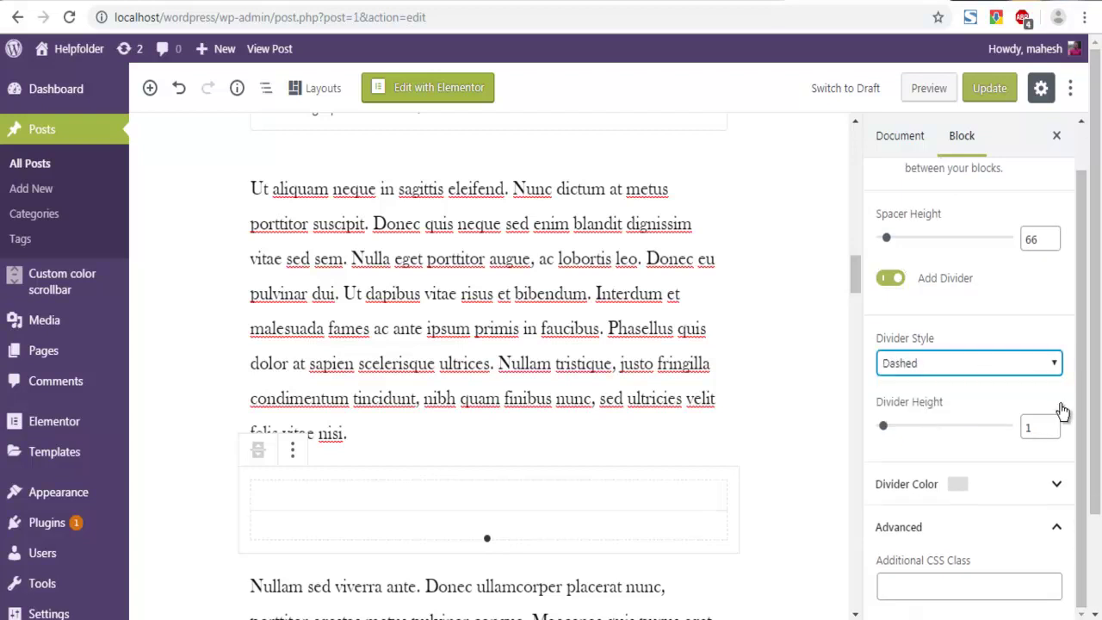
{"action": "left_click", "coordinate": [882, 428]}
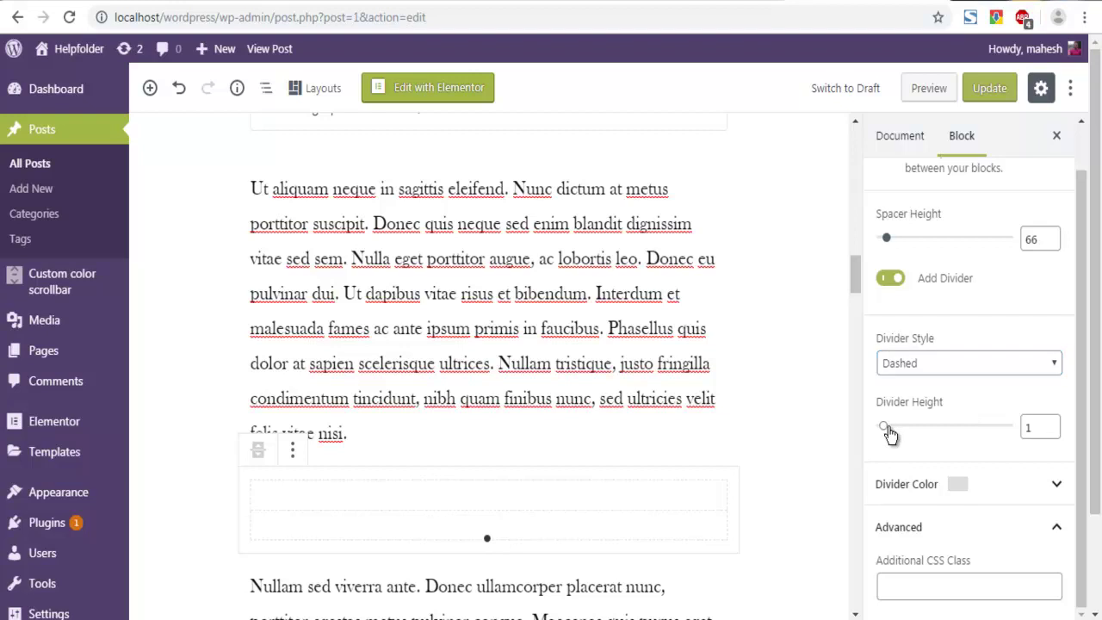
{"action": "left_click_drag", "start_coordinate": [896, 434], "coordinate": [900, 430]}
Make the divider red and update the post.
{"action": "left_click", "coordinate": [1056, 485]}
{"action": "left_click", "coordinate": [888, 588]}
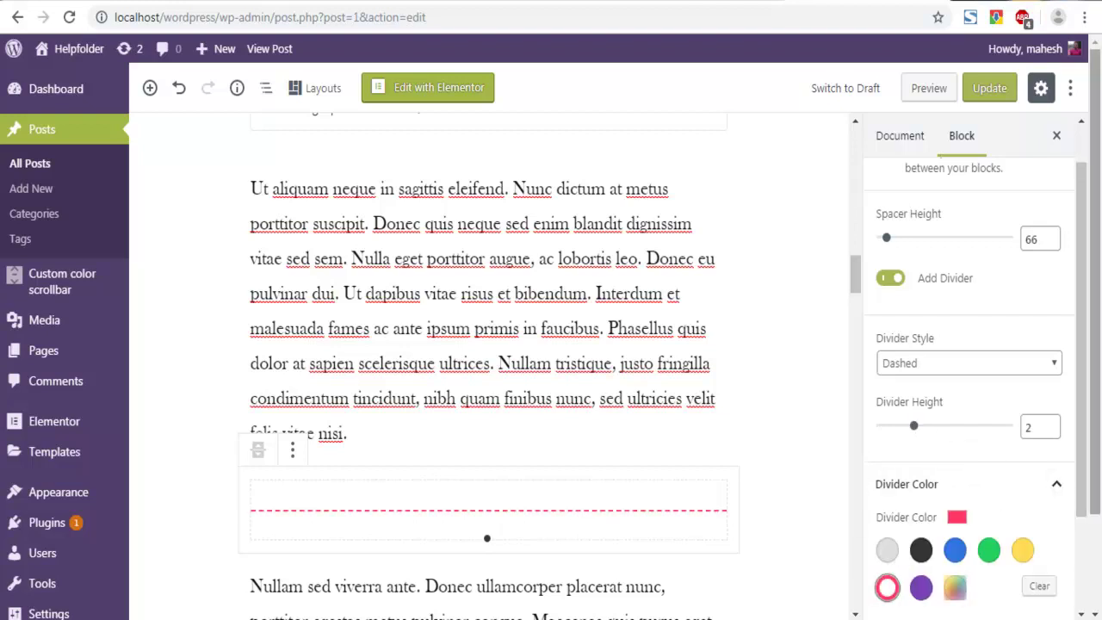
{"action": "scroll", "coordinate": [1080, 379], "scroll_direction": "down", "scroll_amount": 3}
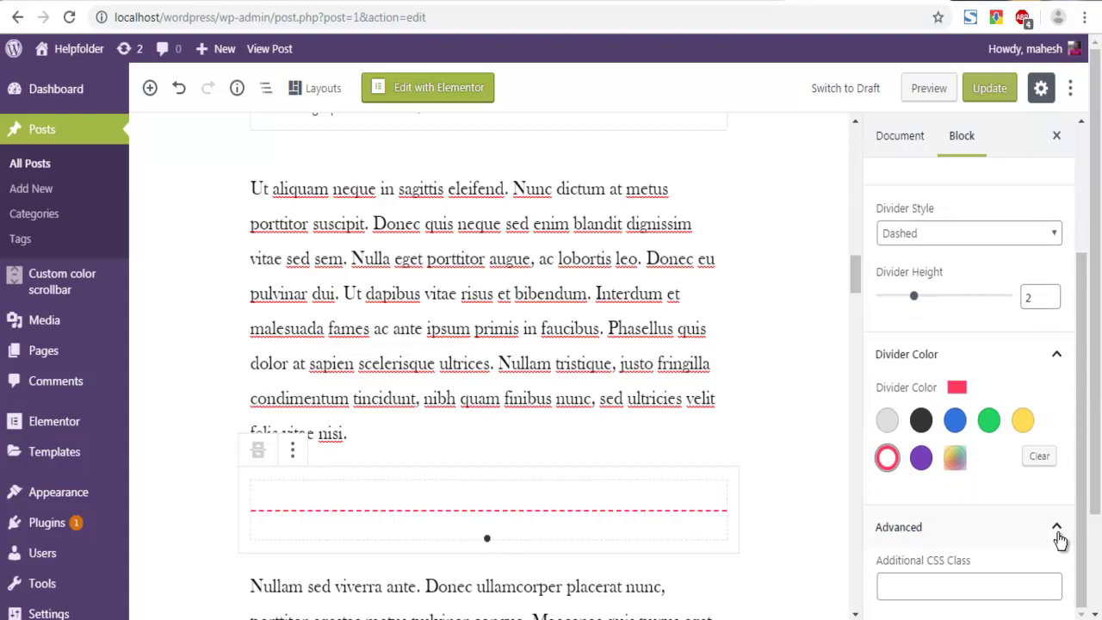
{"action": "left_click", "coordinate": [988, 90]}
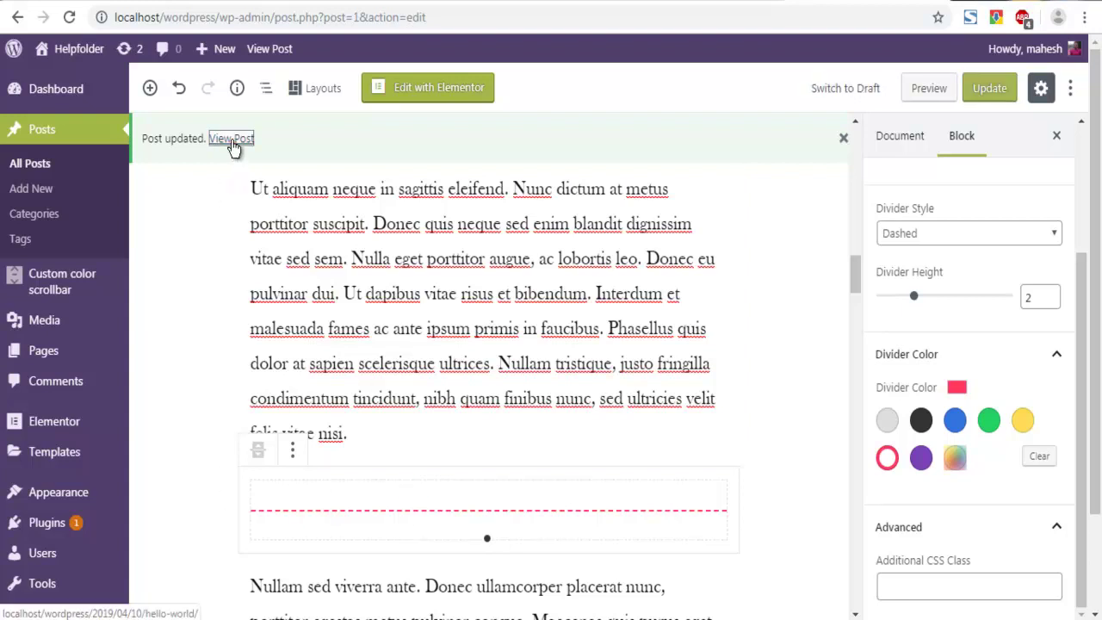
Open the live Hello world! post and scroll down to the dashed divider near Paragraph Number Two.
{"action": "key", "text": "Return"}
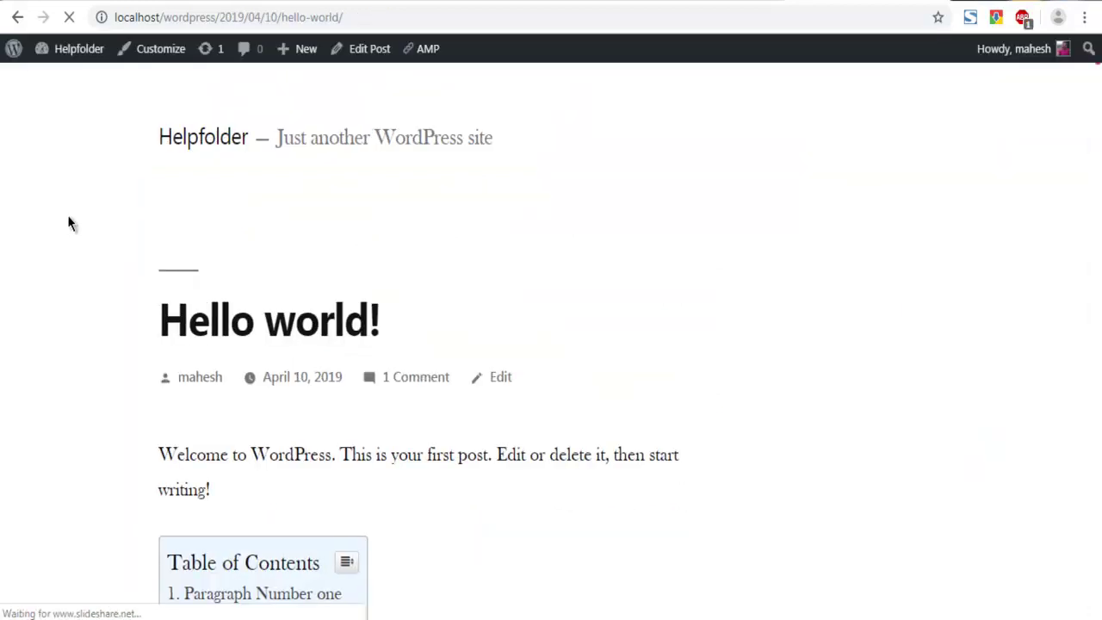
{"action": "scroll", "coordinate": [69, 225], "scroll_direction": "down", "scroll_amount": 7}
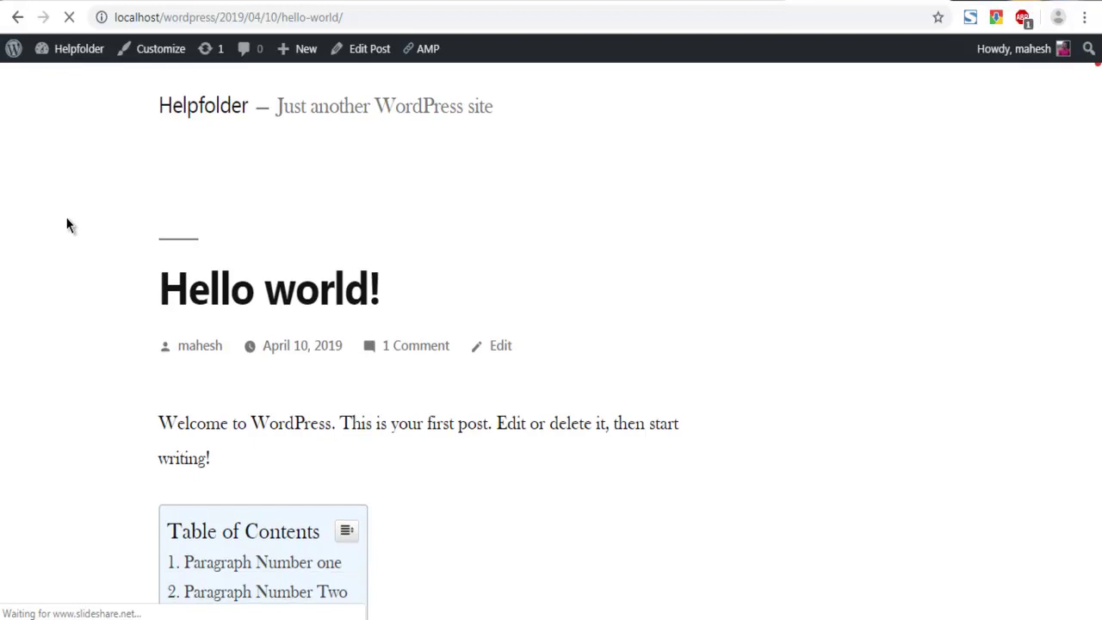
{"action": "scroll", "coordinate": [69, 225], "scroll_direction": "down", "scroll_amount": 10}
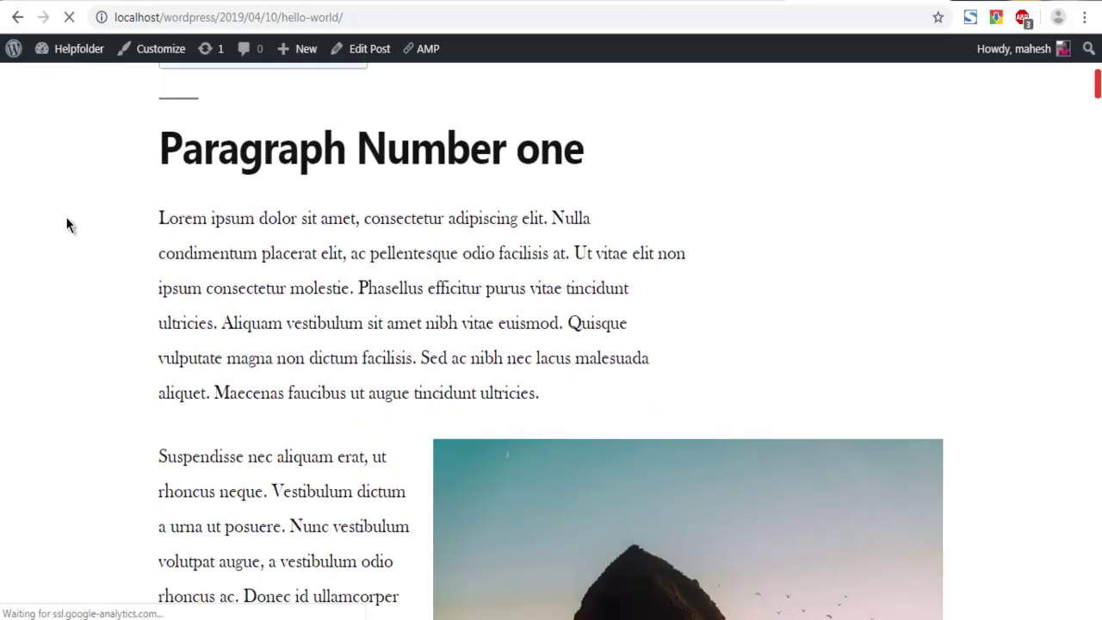
{"action": "scroll", "coordinate": [70, 213], "scroll_direction": "down", "scroll_amount": 8}
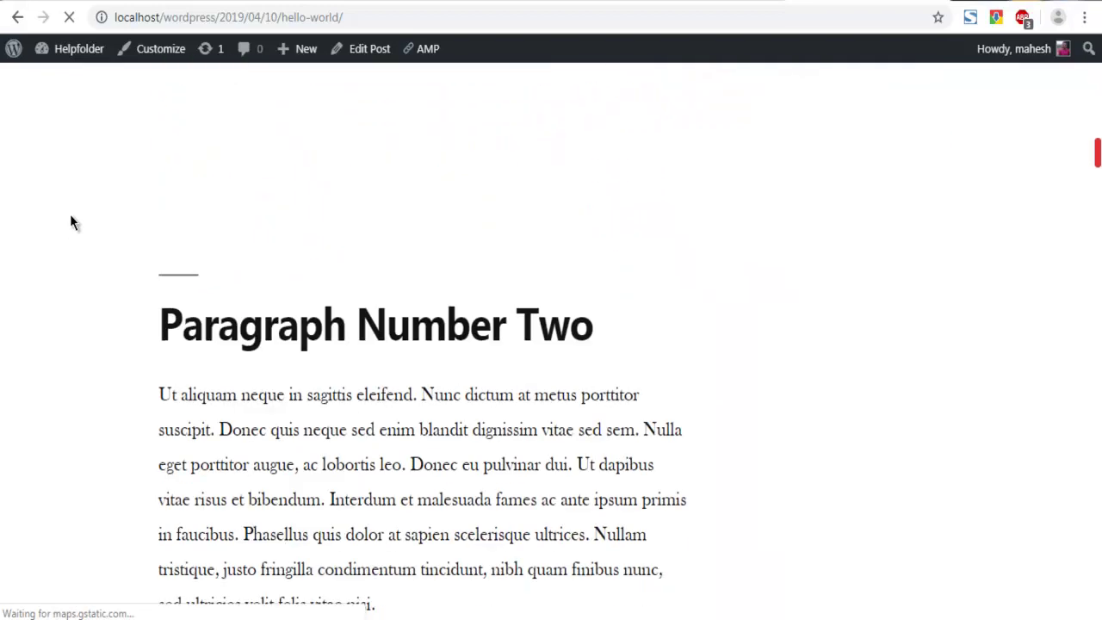